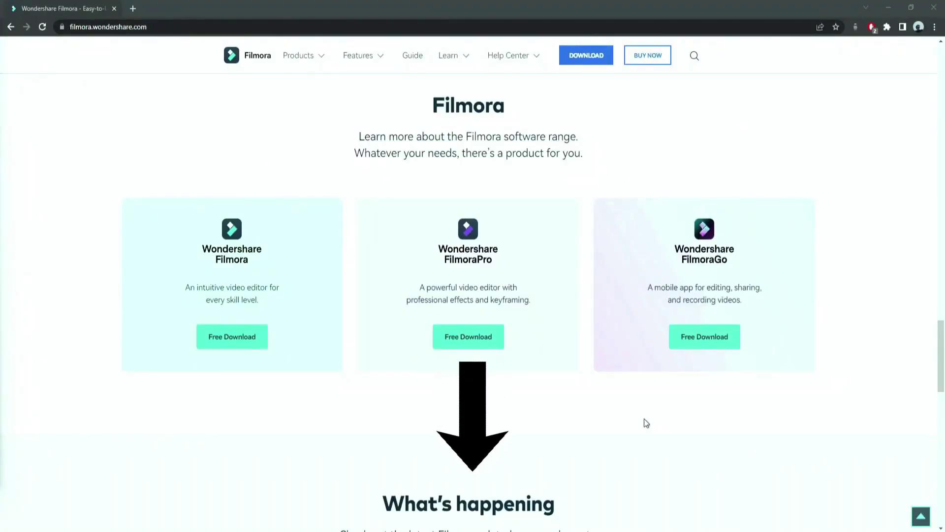
Download and install Filmora 11 from the website, then launch it with a new project.
left_click(584, 62)
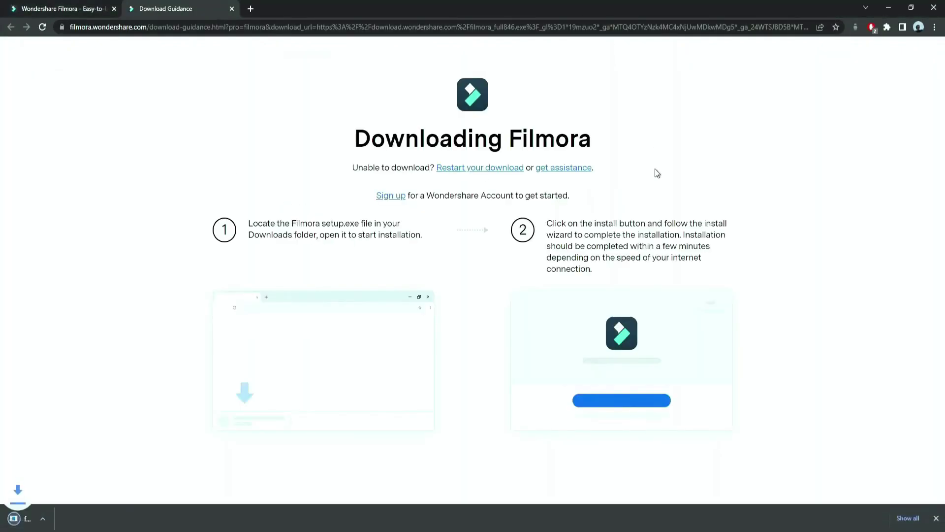
left_click(53, 524)
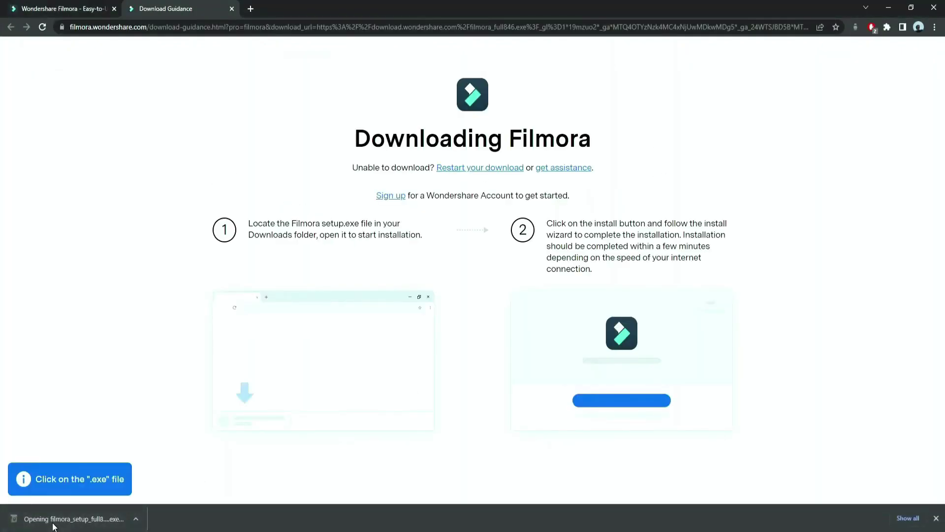
left_click(465, 336)
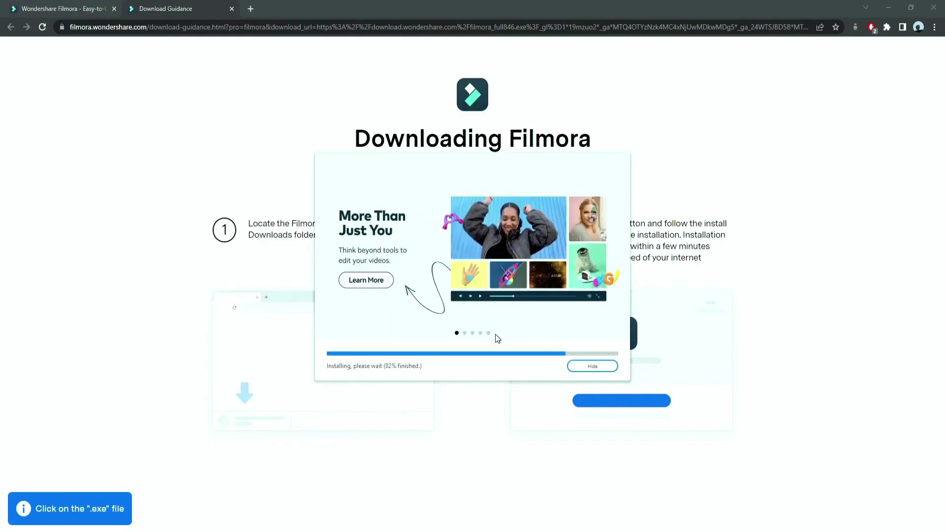
left_click(496, 333)
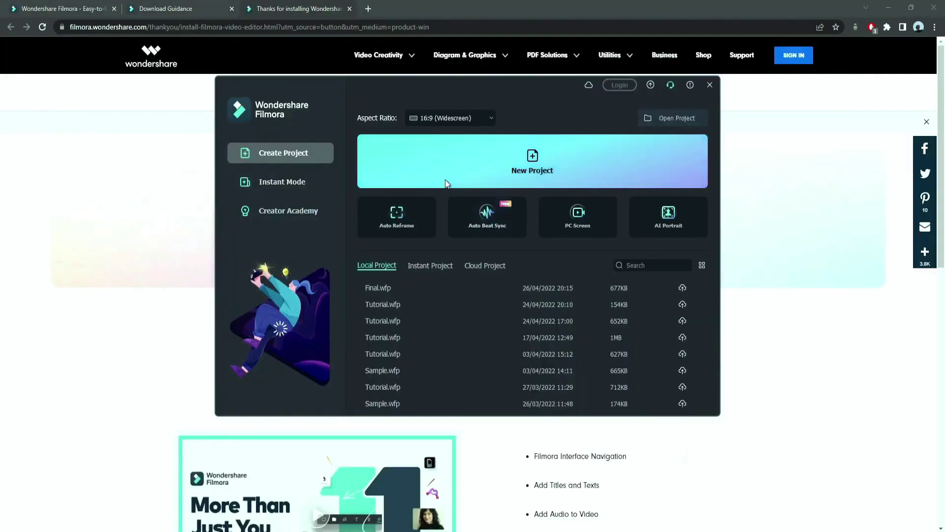
left_click(445, 180)
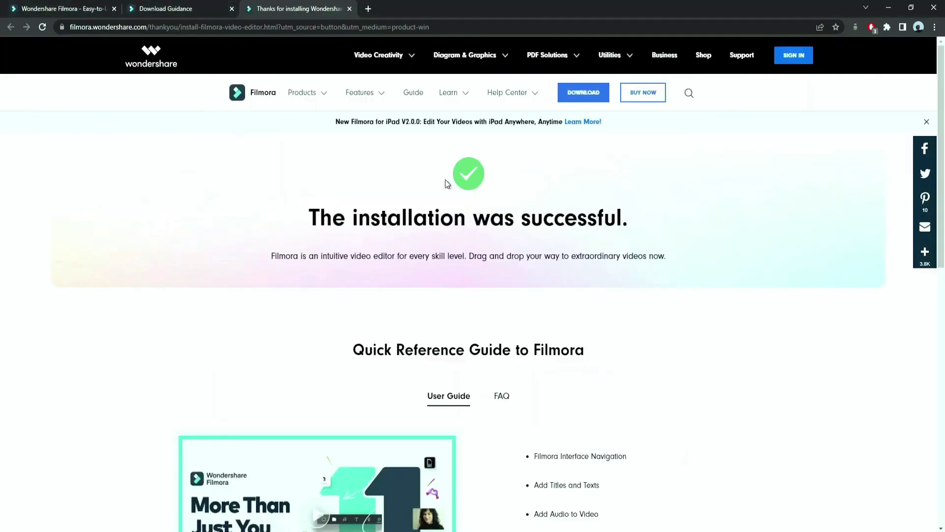
Add a Default Title reading 'FILMORA MVP' in black Montserrat Light and take a snapshot.
left_click(171, 44)
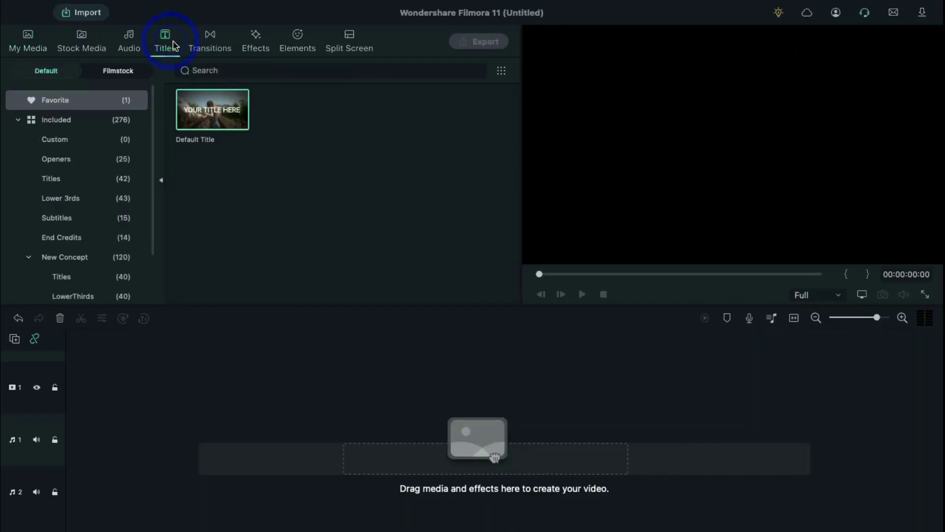
left_click_drag(215, 122, 123, 399)
double_click(123, 400)
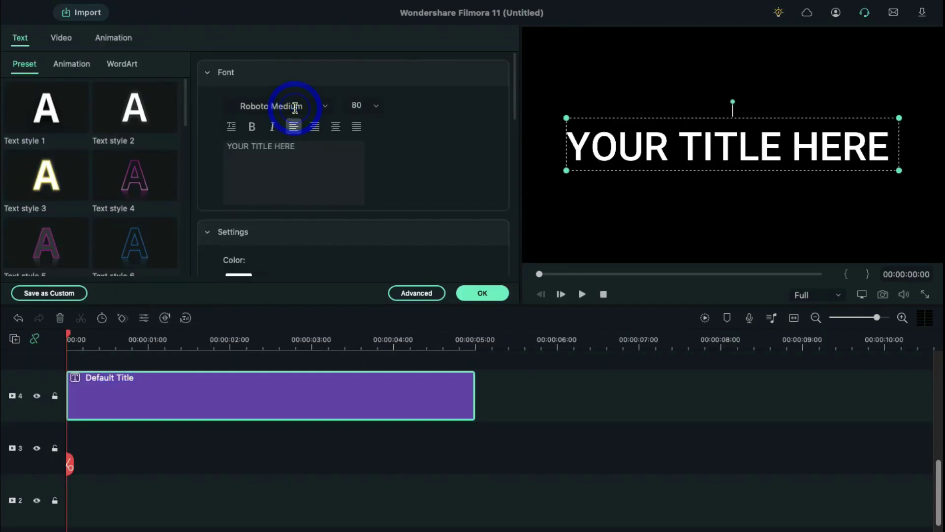
triple_click(304, 148)
type("FILMORA MVP")
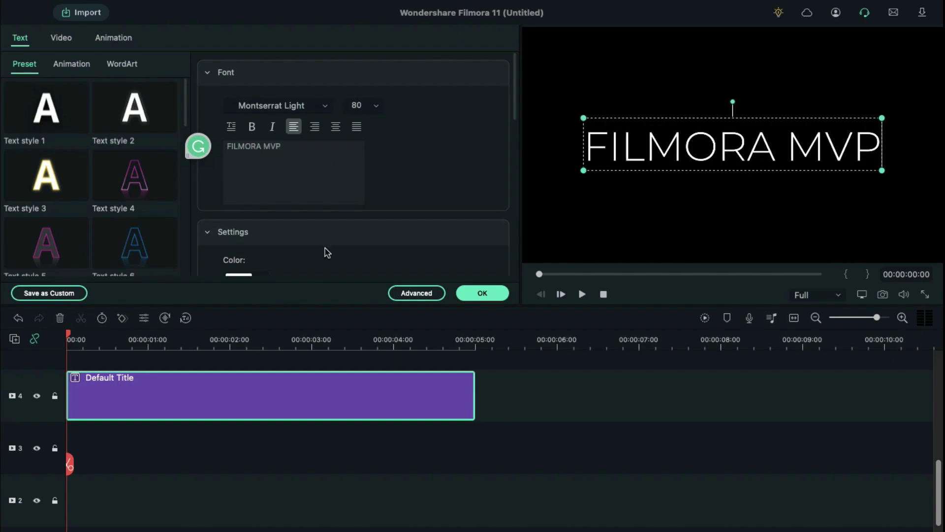
scroll(324, 252, "down", 2)
left_click(248, 232)
left_click(363, 430)
left_click(240, 238)
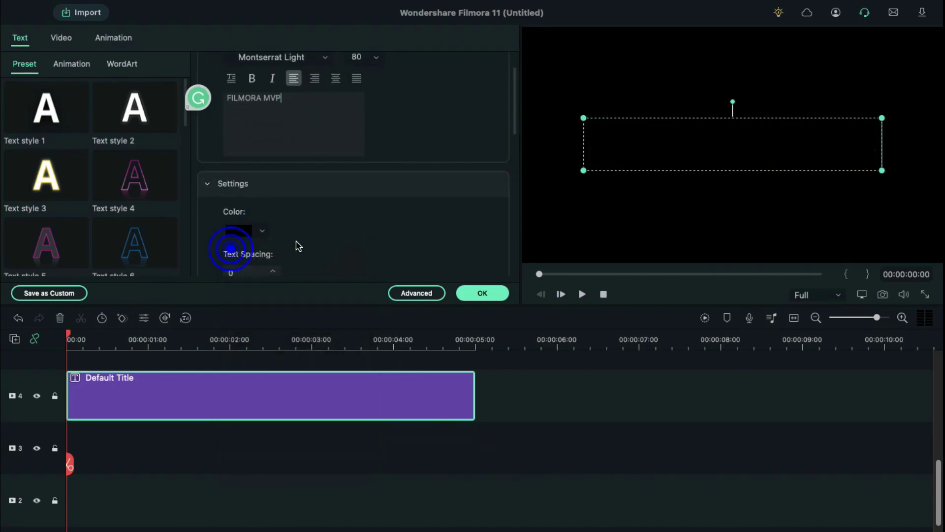
left_click(550, 399)
left_click(883, 294)
Recolour the word FILMORA orange and take a second snapshot.
left_click(321, 412)
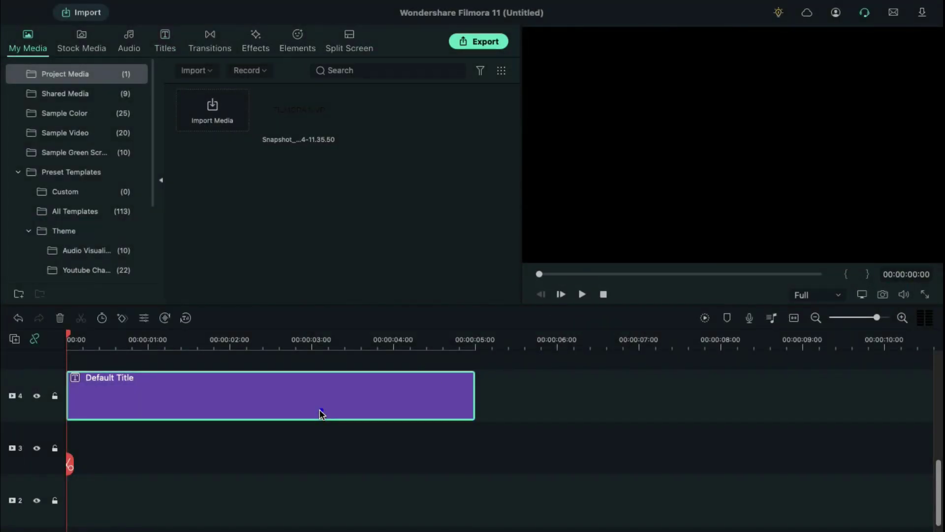
double_click(321, 412)
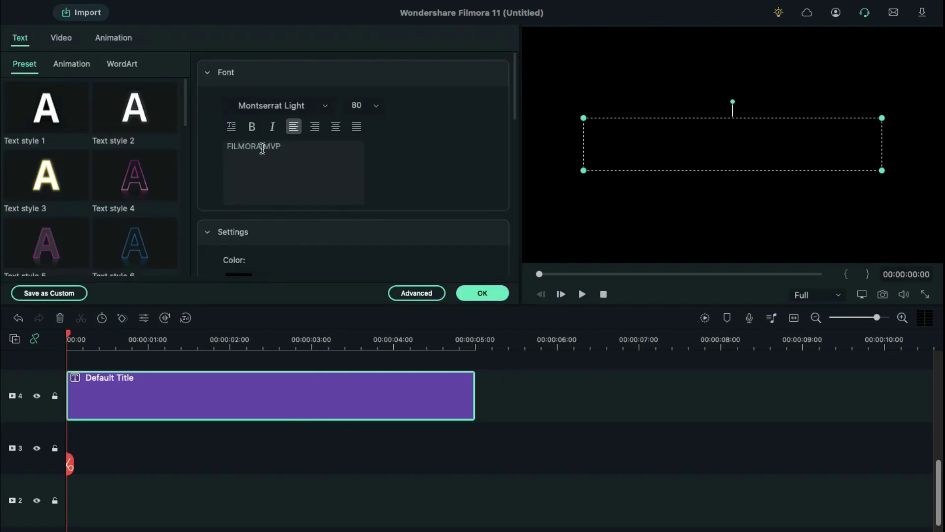
left_click_drag(263, 148, 222, 148)
scroll(326, 257, "down", 2)
left_click(263, 223)
left_click_drag(359, 426, 223, 429)
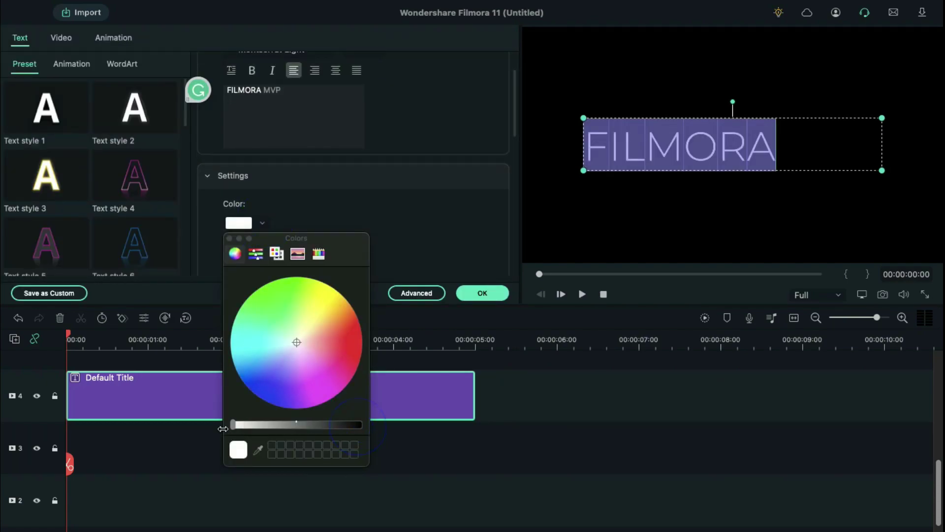
left_click(348, 316)
left_click(482, 293)
left_click(564, 421)
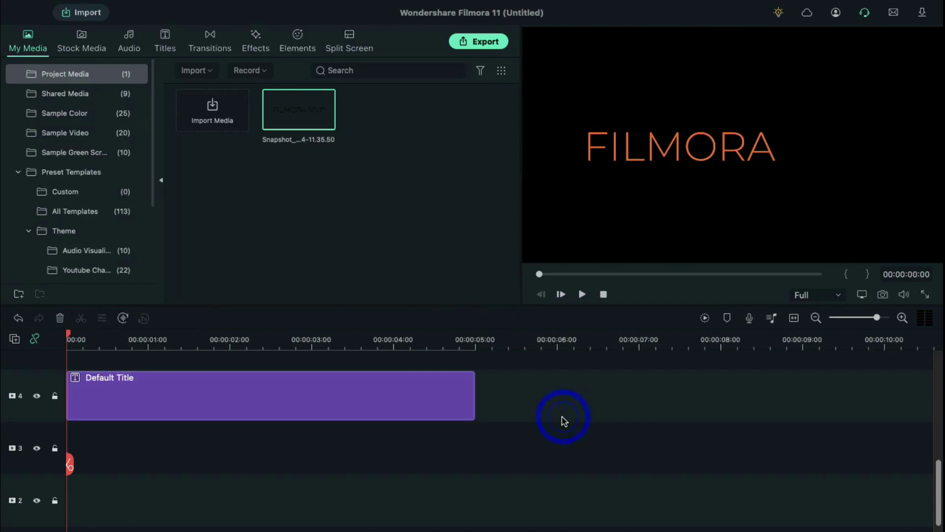
left_click(883, 294)
left_click(403, 390)
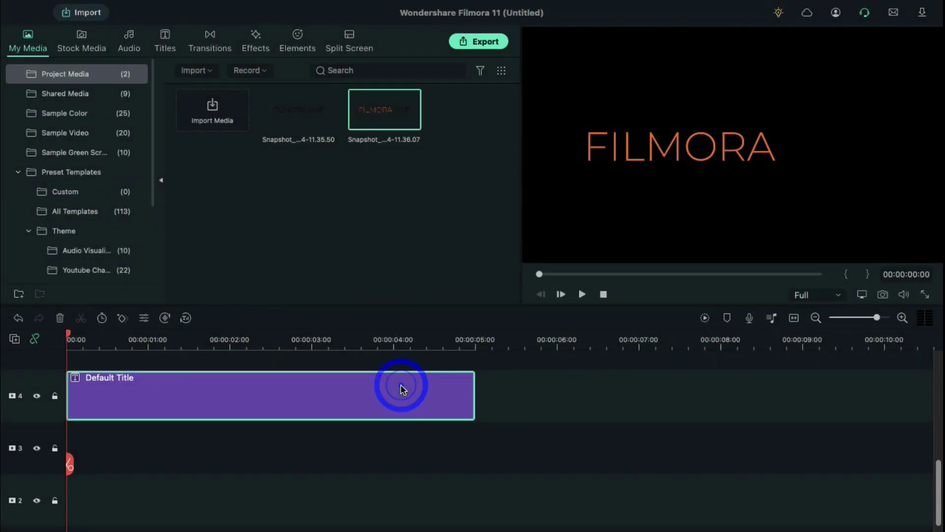
Replace the title clip with a White colour clip on track 1 lasting 10 seconds.
key("Delete")
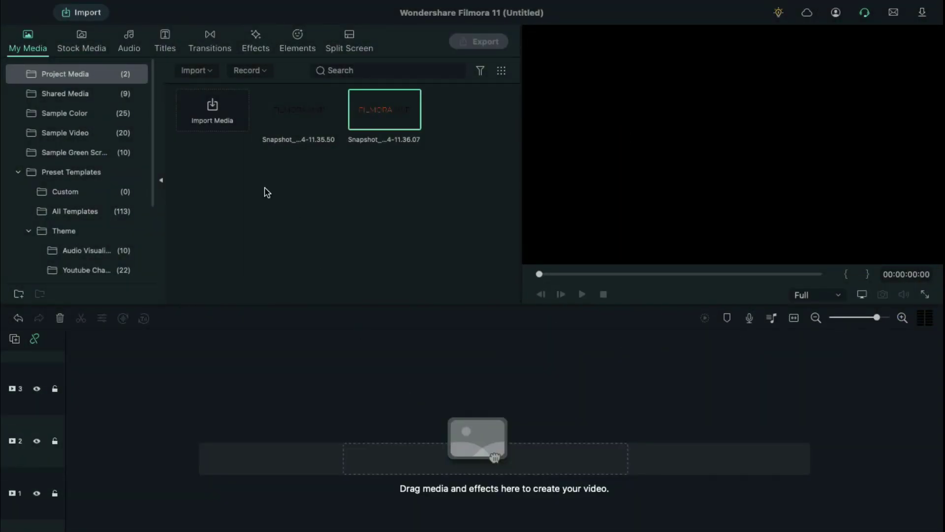
left_click(64, 115)
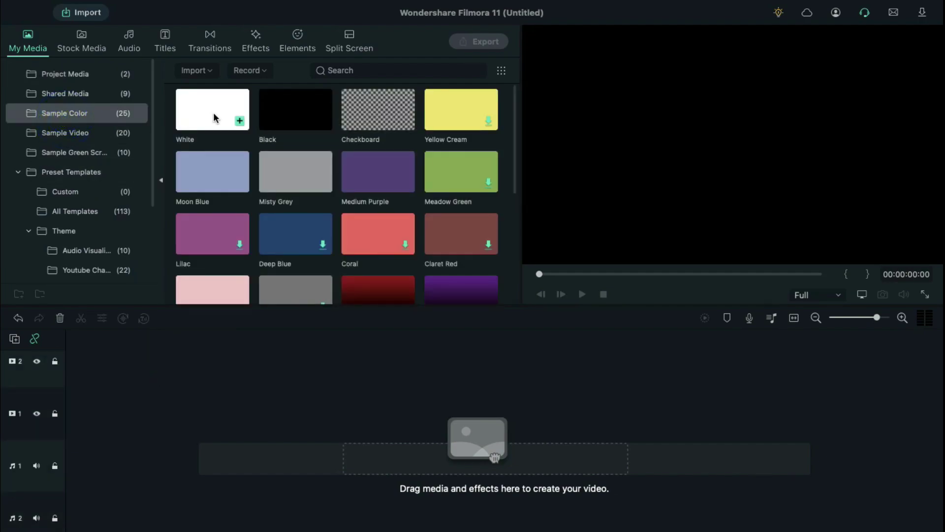
left_click_drag(213, 117, 72, 414)
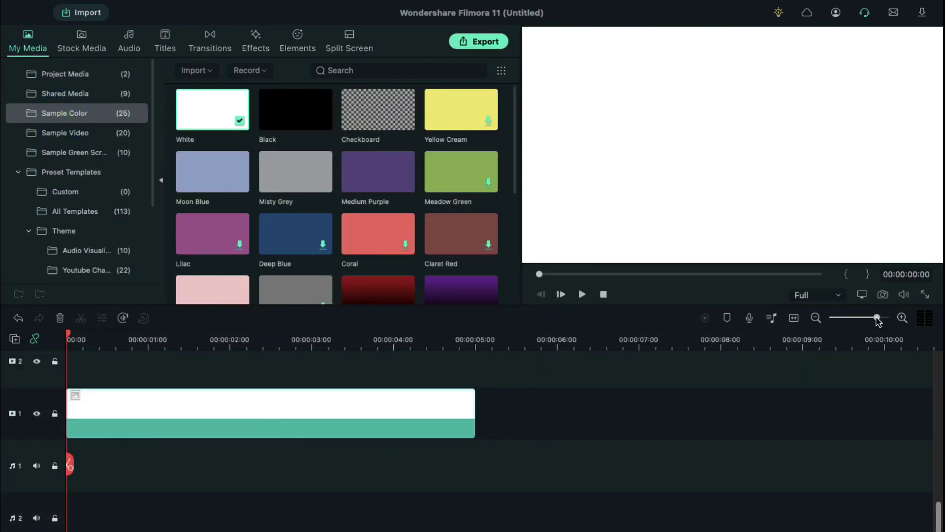
left_click_drag(877, 319, 876, 319)
left_click_drag(366, 416, 668, 415)
scroll(434, 418, "up", 1)
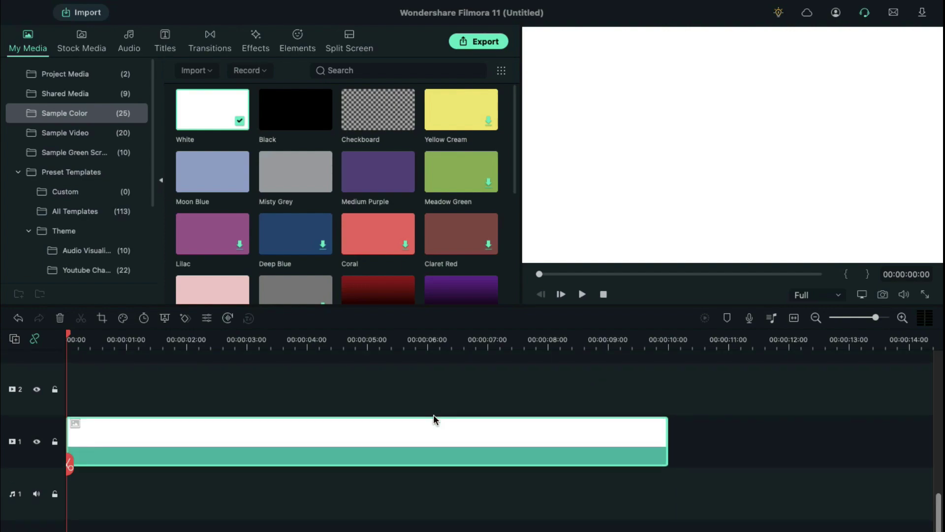
Import 09 Vignette and place it as a 10-second clip on track 3.
left_click(77, 74)
left_click(220, 117)
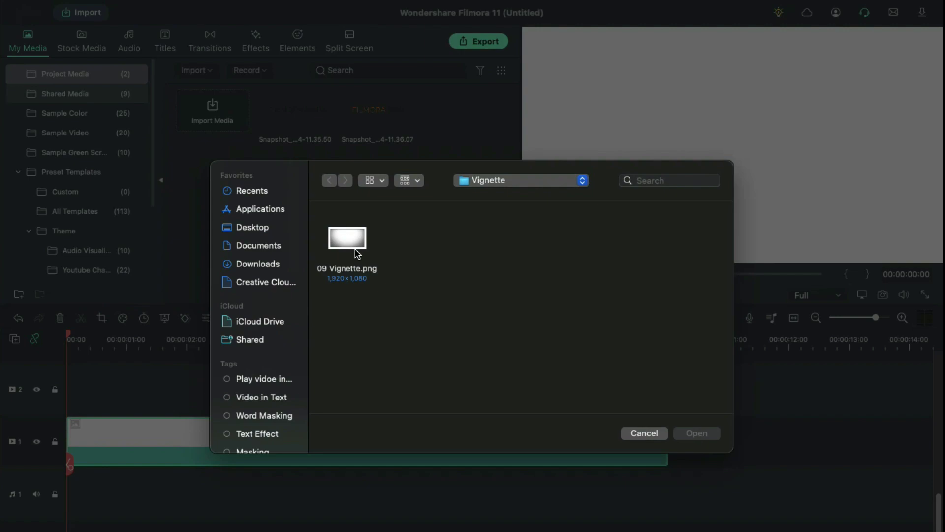
double_click(352, 250)
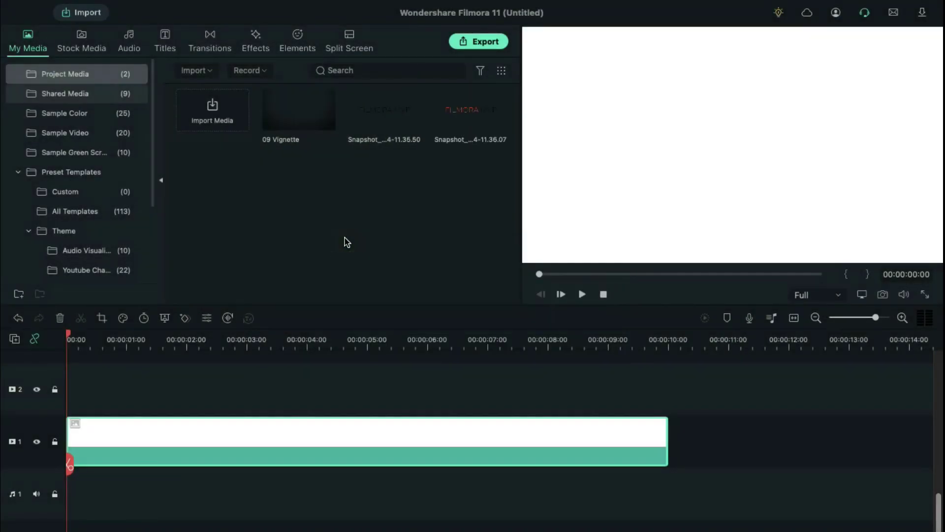
left_click_drag(299, 123, 79, 394)
left_click_drag(362, 385, 667, 386)
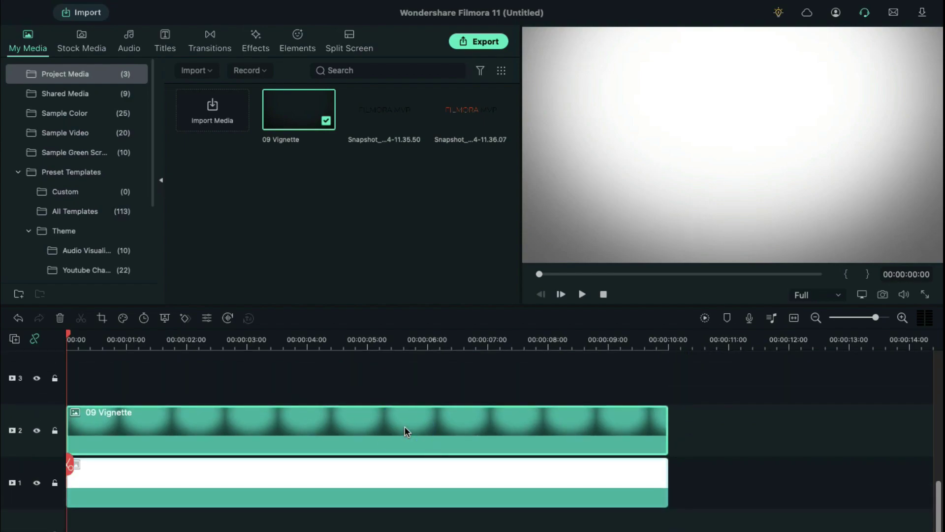
left_click_drag(405, 431, 402, 401)
Add the black FILMORA MVP snapshot as a 10-second clip on track 2.
left_click_drag(380, 124, 74, 429)
left_click_drag(364, 426, 667, 427)
left_click(282, 436)
Set the snapshot to 400% scale and 25% opacity, keyframing X -800 at 10 seconds.
double_click(282, 436)
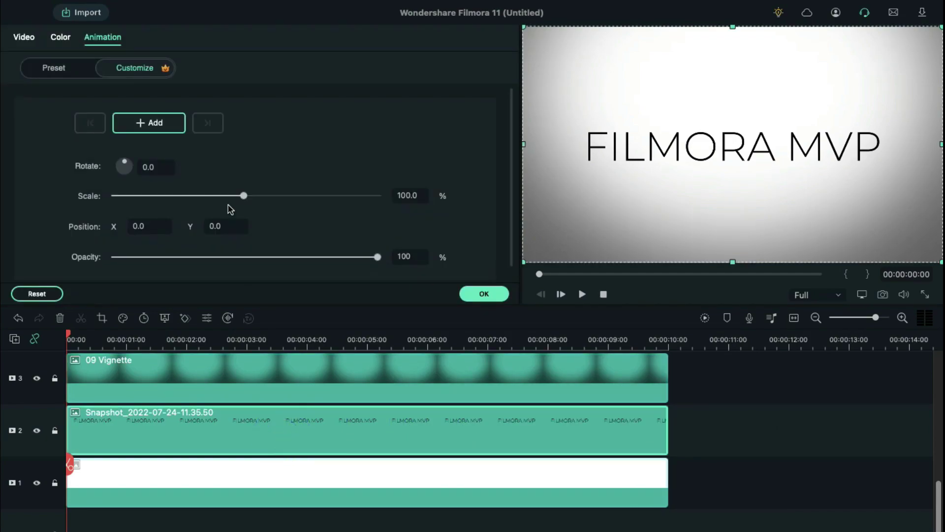
left_click_drag(245, 200, 414, 212)
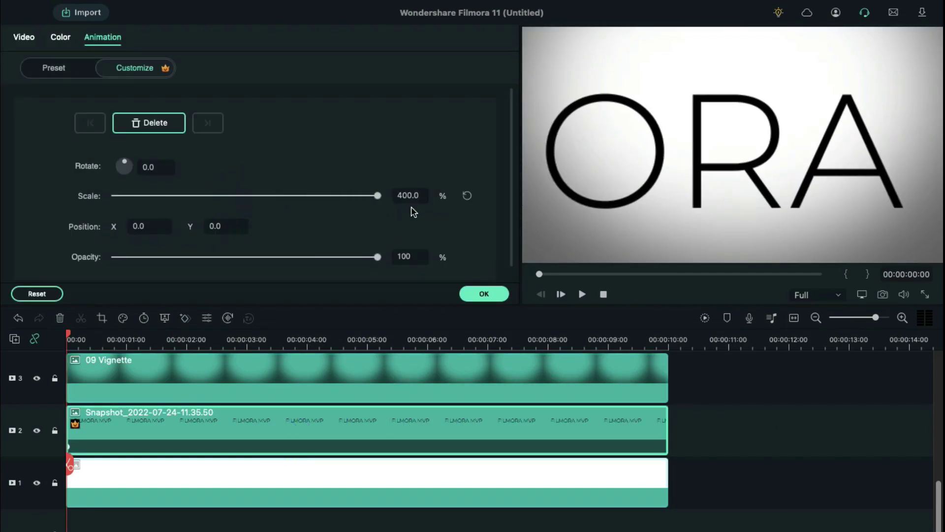
left_click_drag(376, 256, 179, 268)
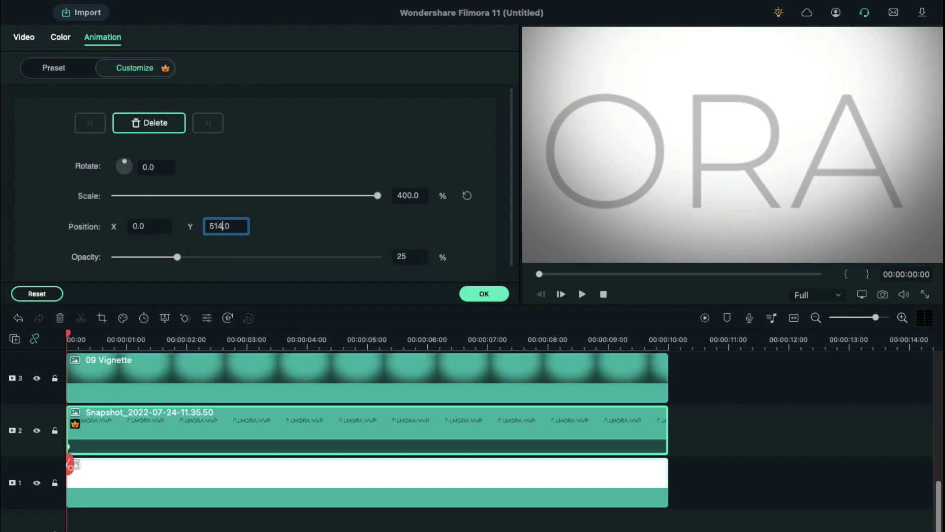
key("shift+Tab")
left_click(667, 344)
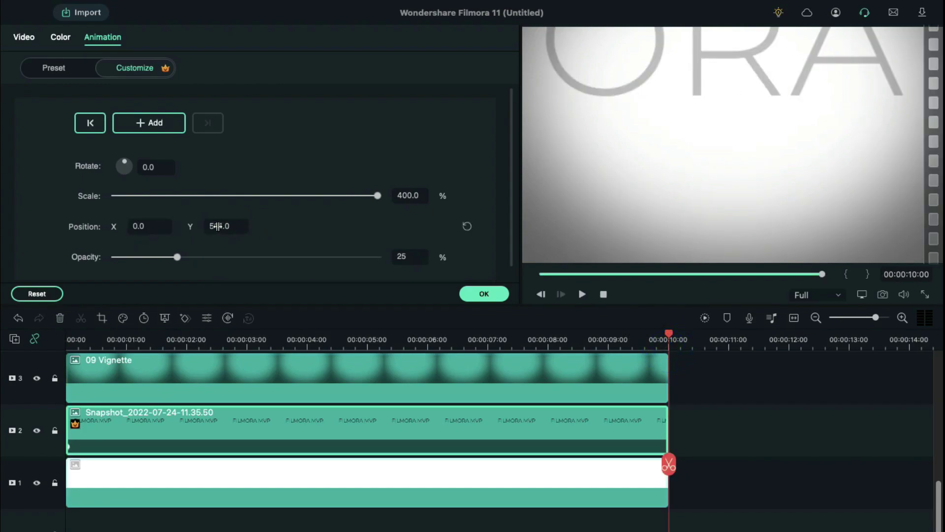
type("0")
key("Return")
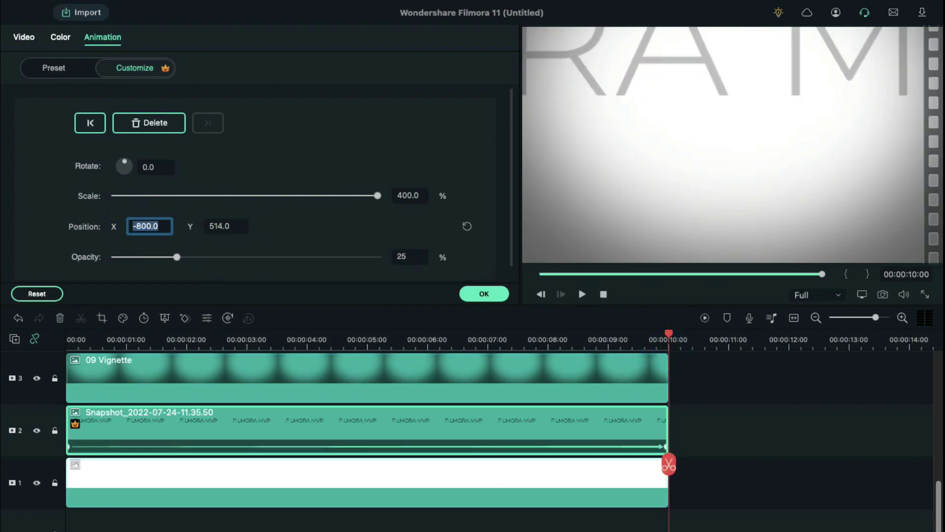
left_click(503, 293)
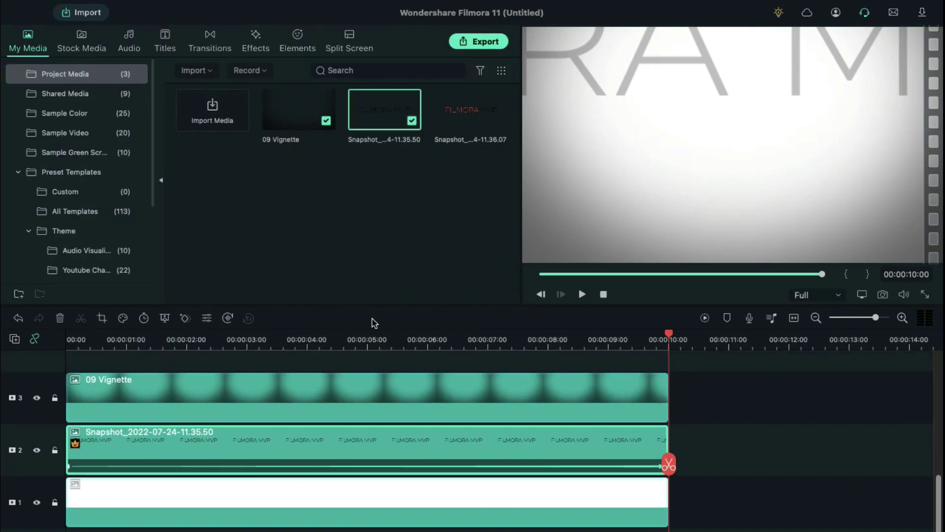
Add a 10-second Square Blur effect of size 4 on track 4.
left_click(256, 43)
left_click_drag(281, 141, 74, 394)
left_click(177, 343)
left_click_drag(365, 391, 668, 390)
double_click(268, 390)
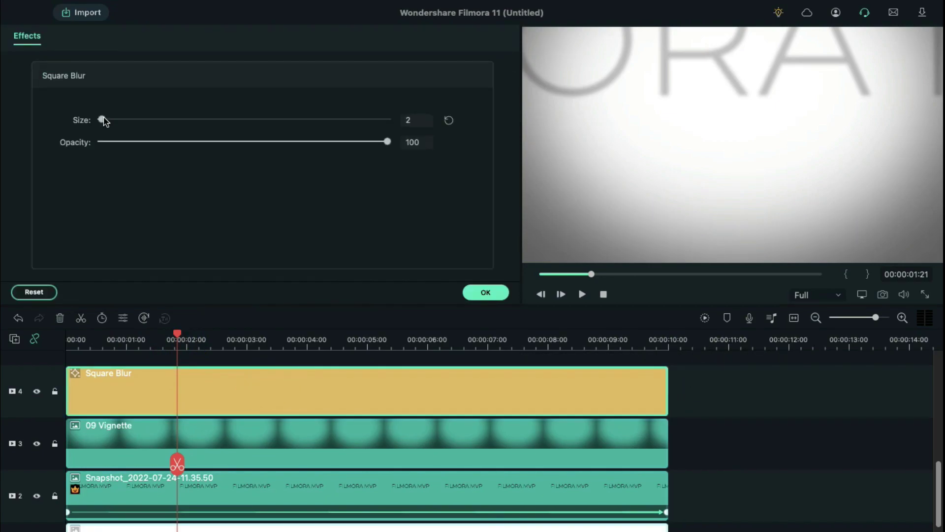
left_click(498, 293)
left_click(35, 43)
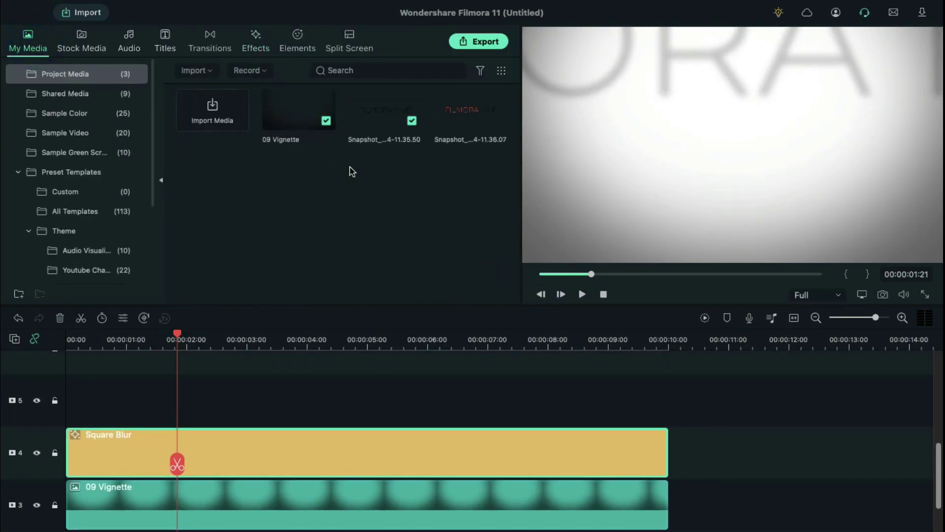
Add the 11.35.50 snapshot to track 5 for 10 seconds, starting at 50% scale, 5% opacity, X -150.
left_click_drag(364, 116, 69, 408)
left_click_drag(365, 399, 671, 402)
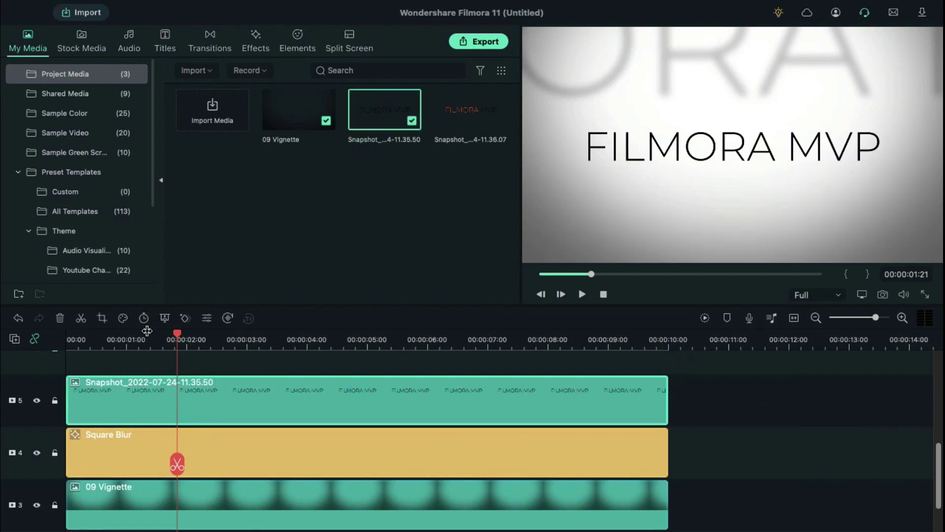
left_click_drag(177, 337, 67, 339)
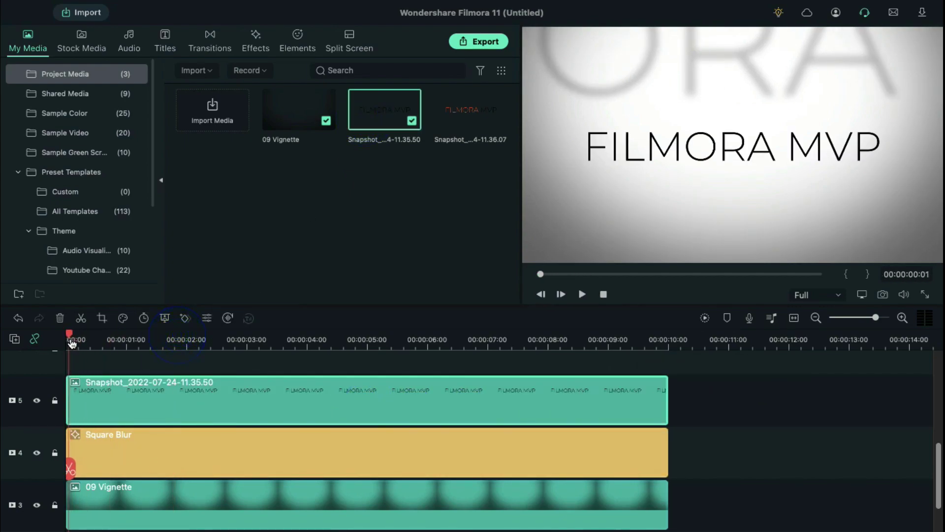
double_click(152, 409)
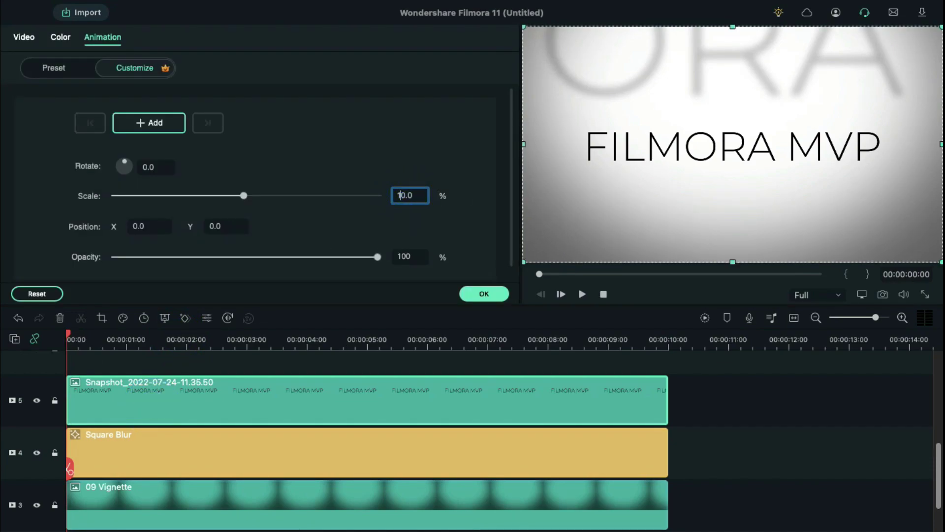
type("50")
key("Return")
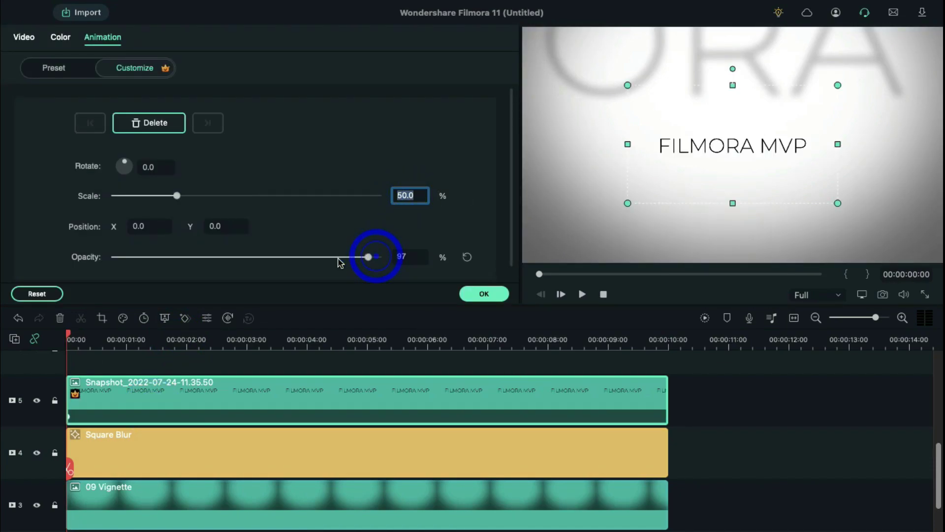
left_click_drag(339, 262, 138, 269)
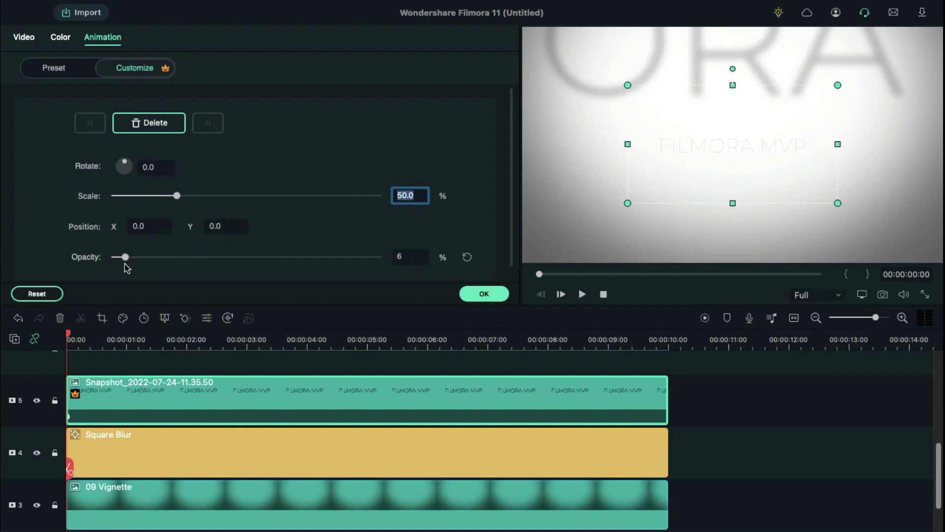
left_click(130, 226)
type("-150.0")
key("Return")
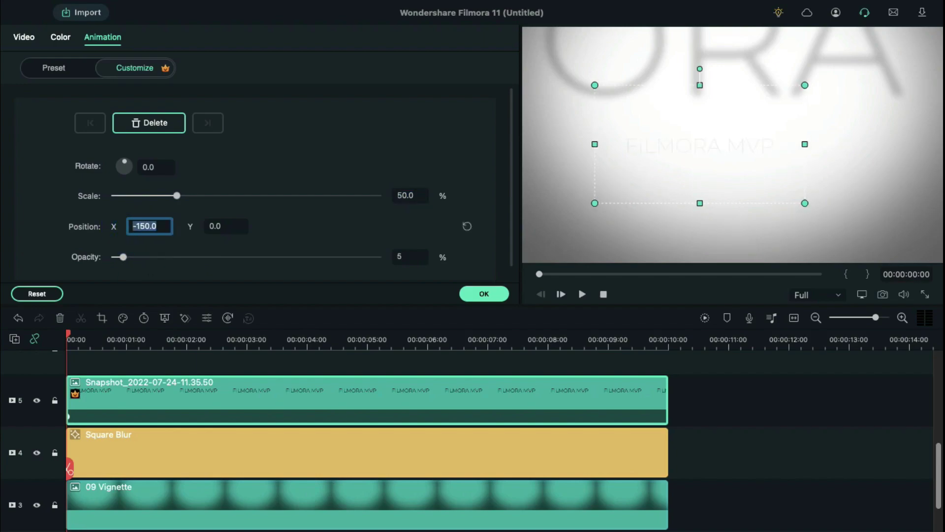
Keyframe X 150 and 75% scale at 9 seconds, then place the 11.36.07 snapshot on track 6.
left_click_drag(115, 343, 613, 387)
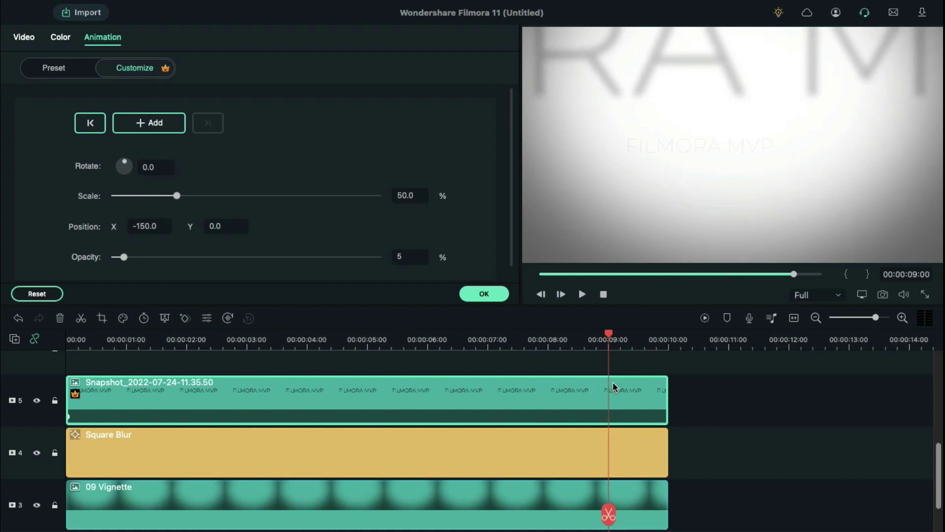
key("BackSpace")
key("Return")
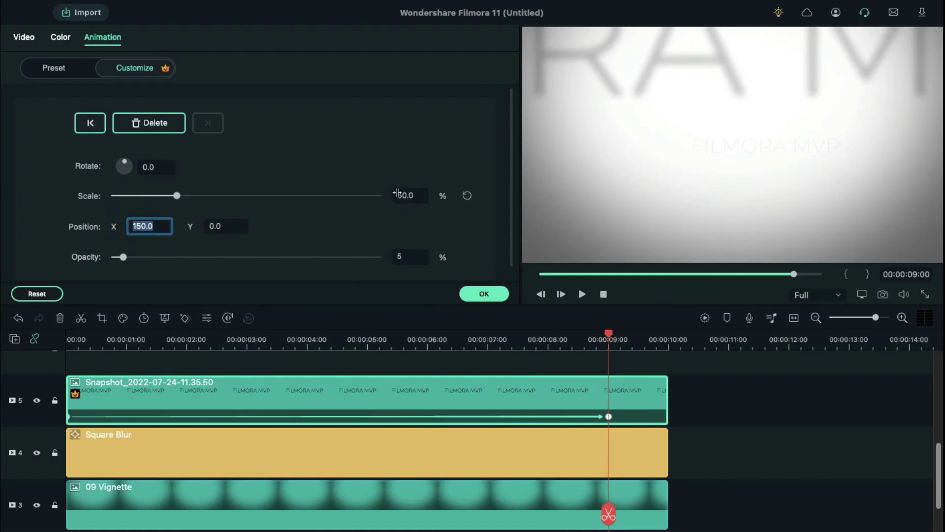
key("shift+Tab")
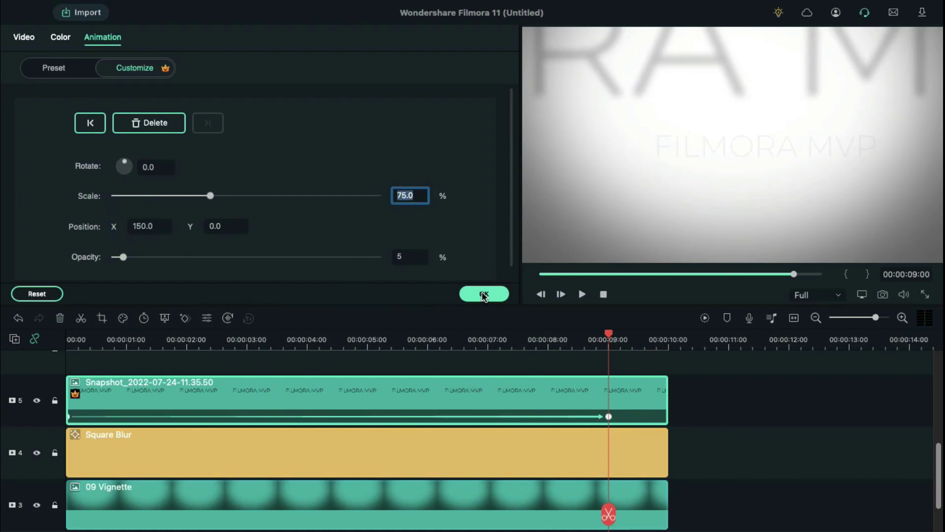
left_click(484, 295)
scroll(407, 400, "up", 2)
left_click_drag(457, 106, 74, 380)
Extend the orange snapshot on track 6 to 10 seconds, scaling from 50% to 75% by 9 seconds.
left_click_drag(365, 389, 667, 397)
left_click(69, 343)
left_click(63, 336)
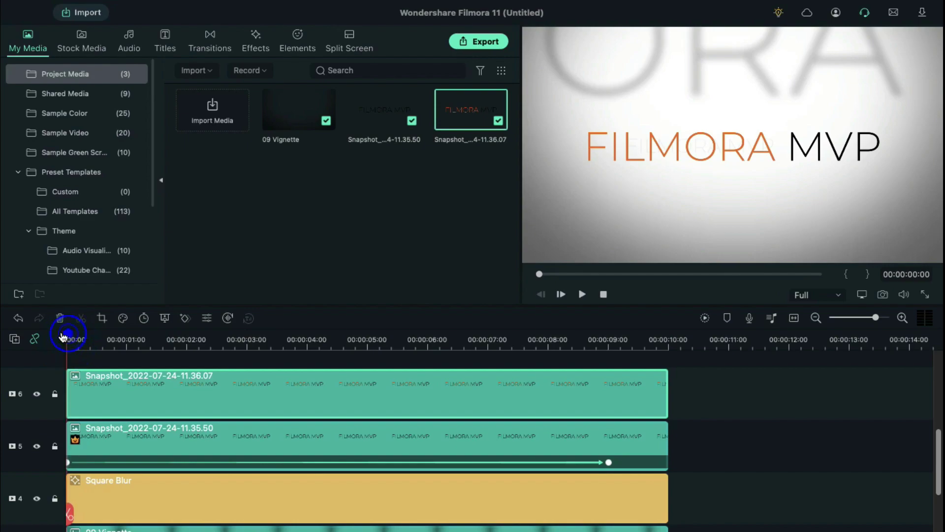
double_click(124, 391)
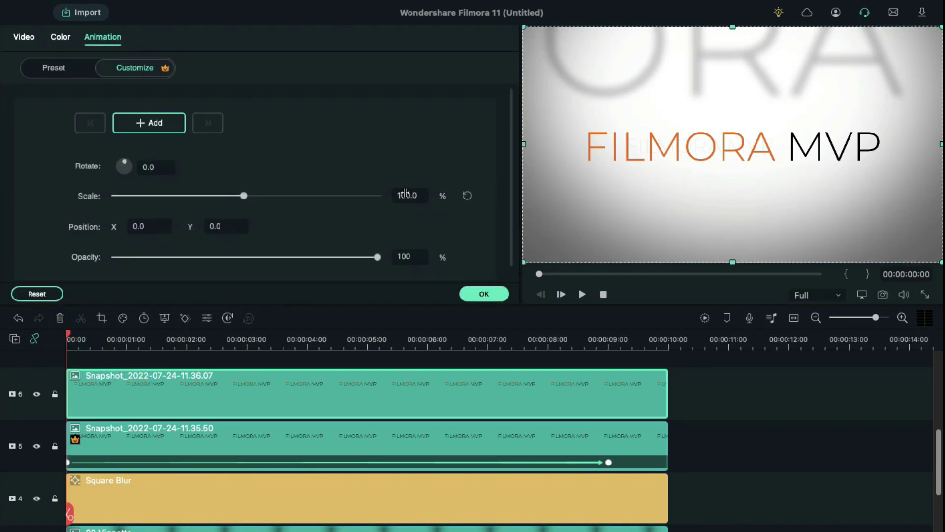
key("Return")
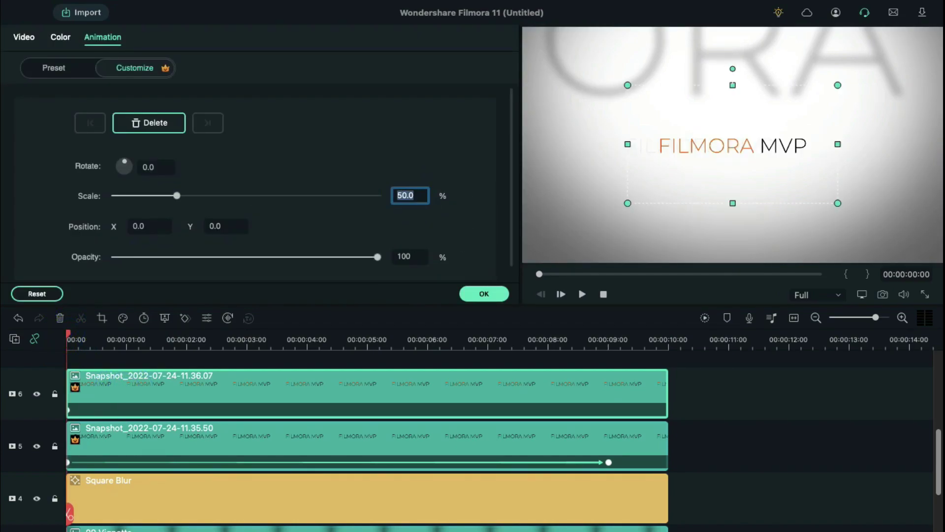
left_click(610, 343)
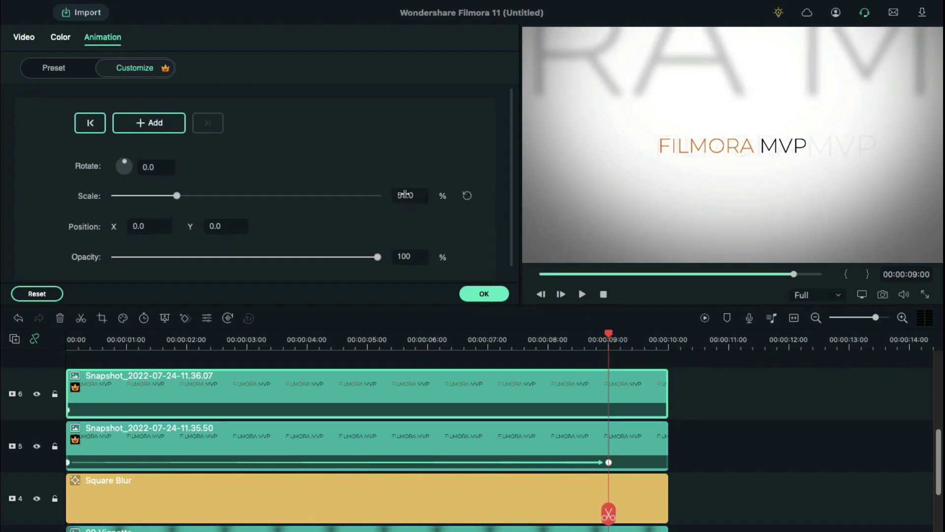
key("Return")
left_click(481, 295)
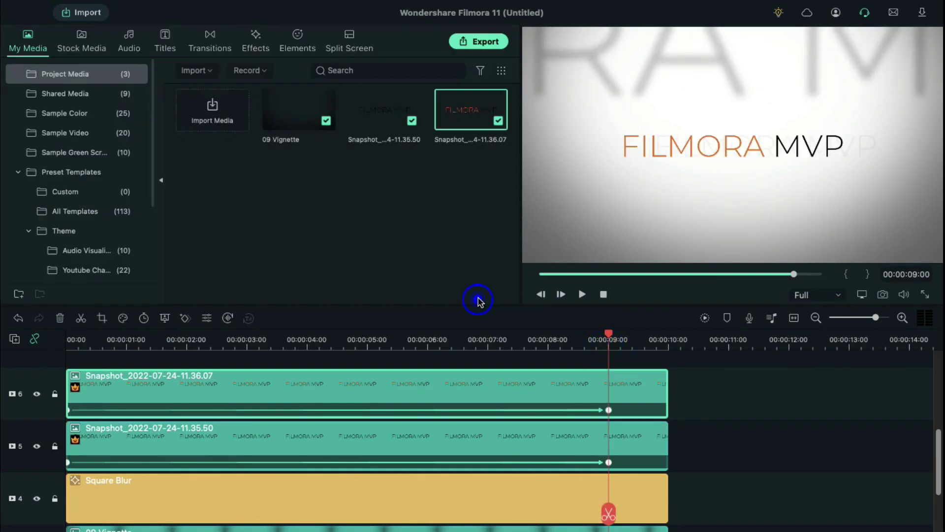
Add a 10-second Gradient 4 clip on track 7 with Overlay blending at 24% opacity.
scroll(369, 430, "up", 2)
left_click(72, 118)
scroll(348, 247, "down", 5)
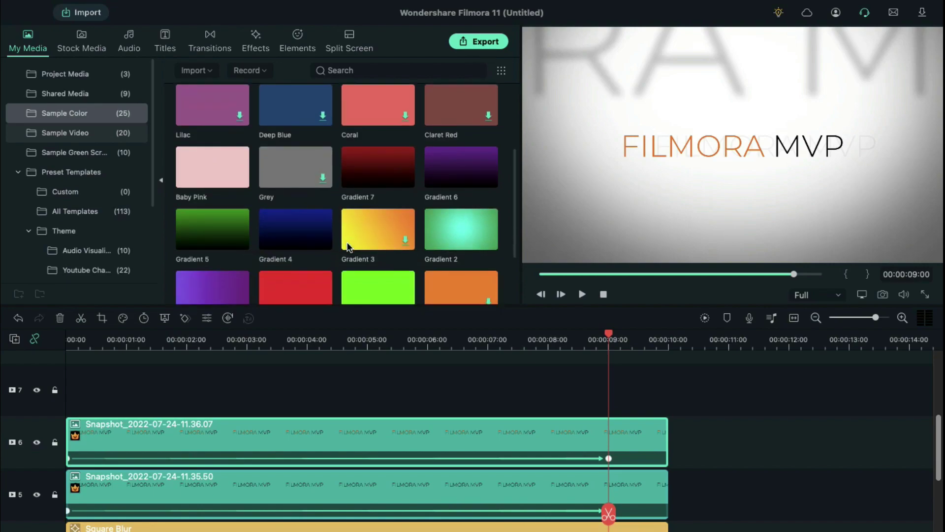
left_click_drag(285, 239, 69, 389)
left_click_drag(363, 382, 668, 385)
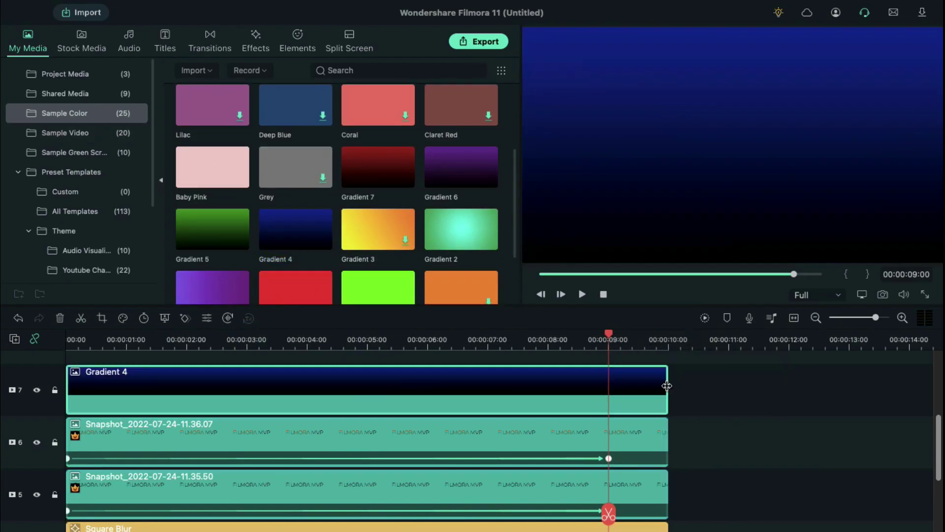
double_click(380, 391)
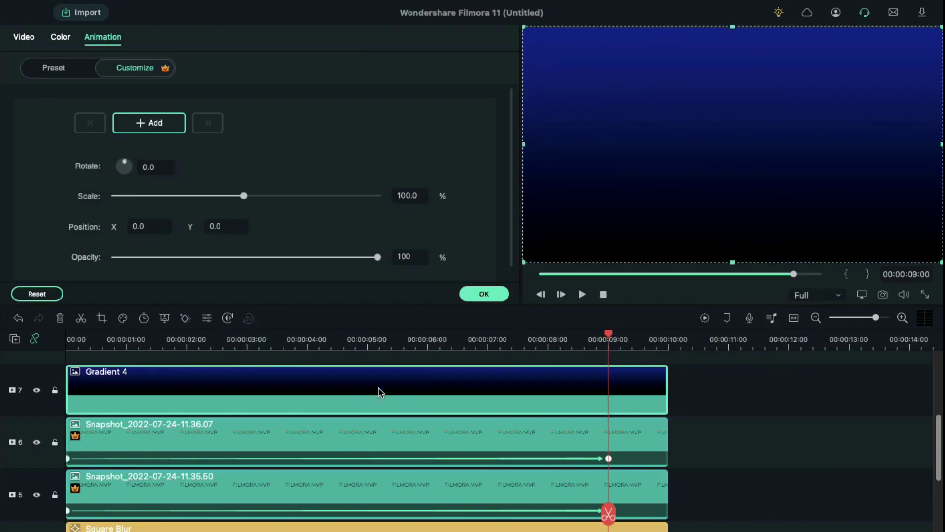
left_click(28, 41)
left_click(183, 219)
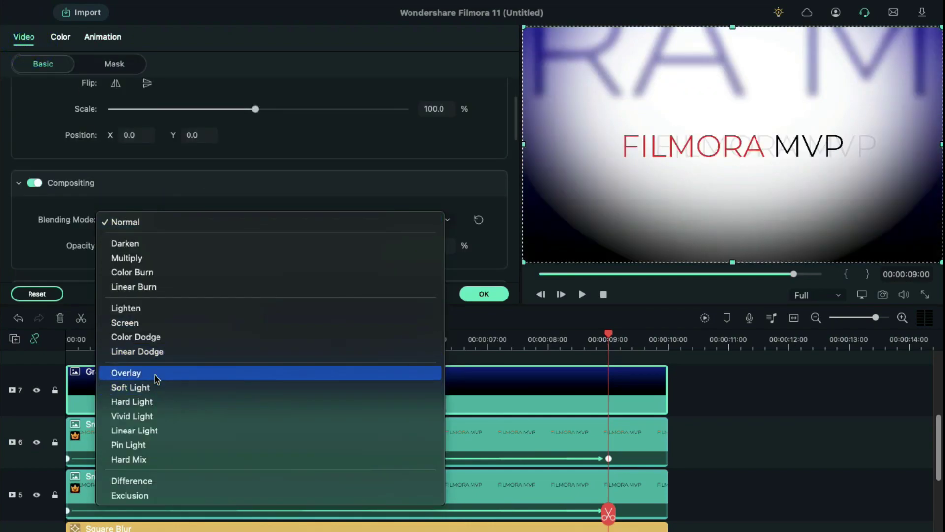
left_click(156, 378)
left_click_drag(408, 246, 179, 253)
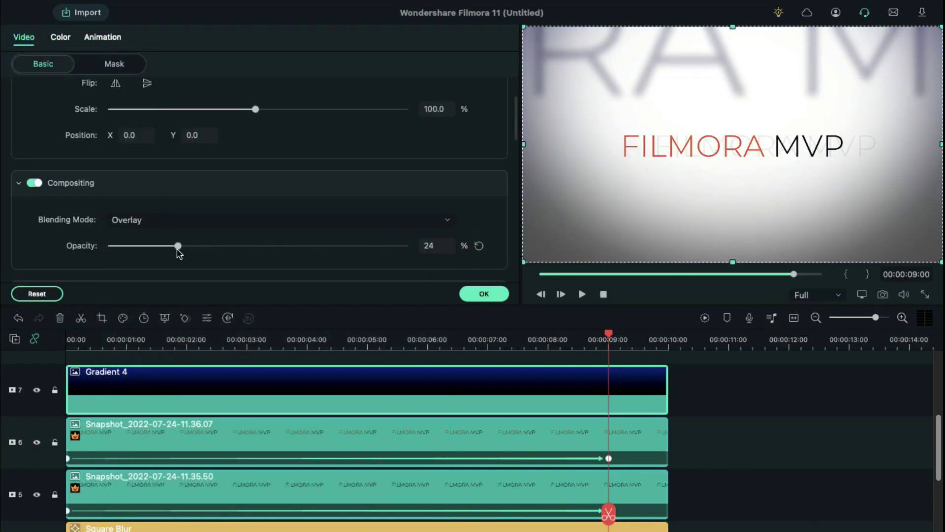
Confirm the gradient and add a 10-second Default Title on track 8.
left_click(484, 294)
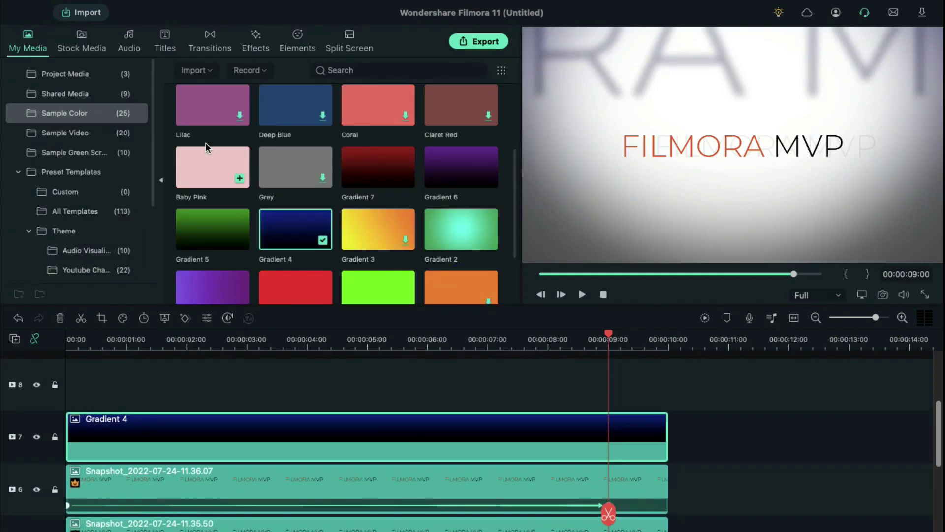
left_click(166, 51)
left_click_drag(212, 110, 66, 391)
left_click_drag(369, 389, 668, 357)
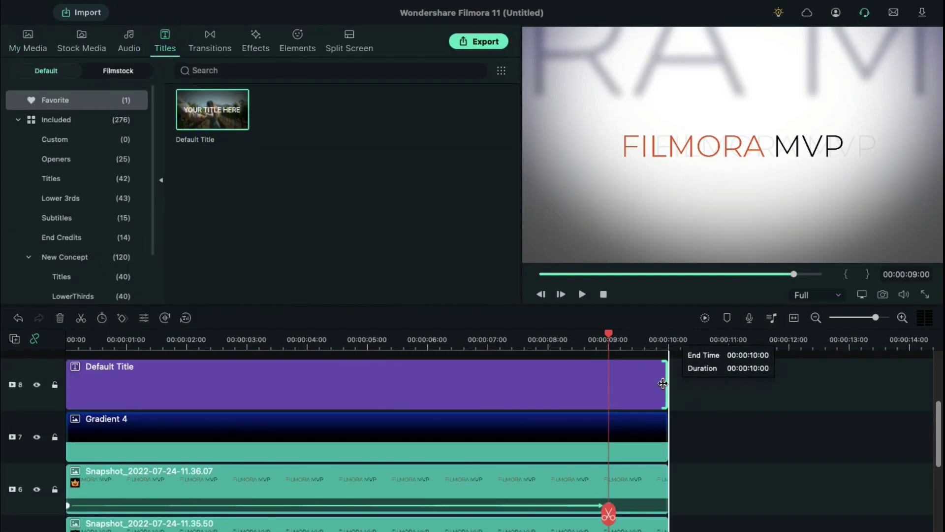
left_click(65, 342)
double_click(148, 392)
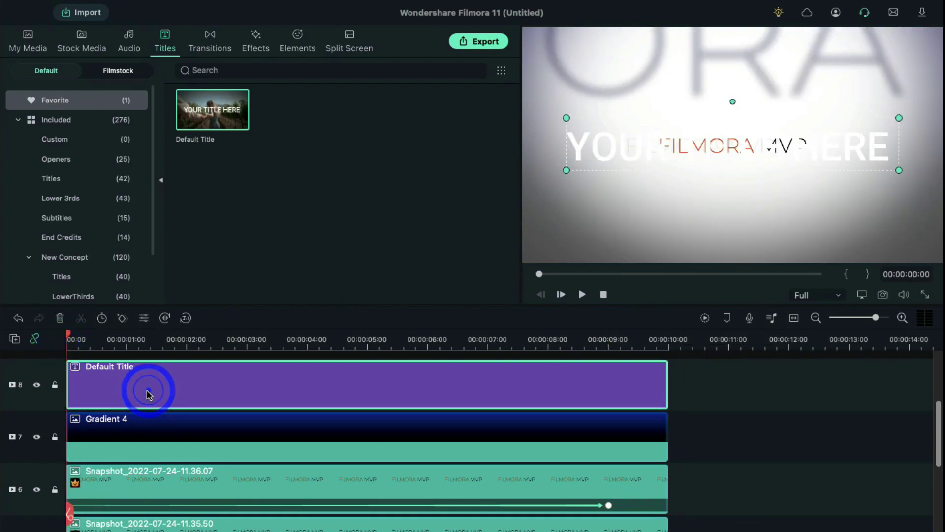
In the advanced title editor, swap the placeholder text for an orange line below FILMORA MVP.
left_click(416, 293)
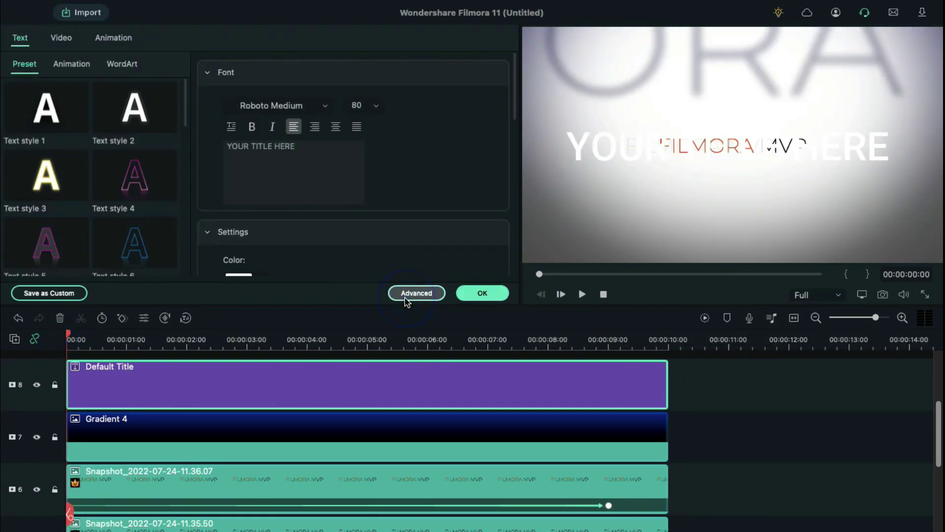
key("Delete")
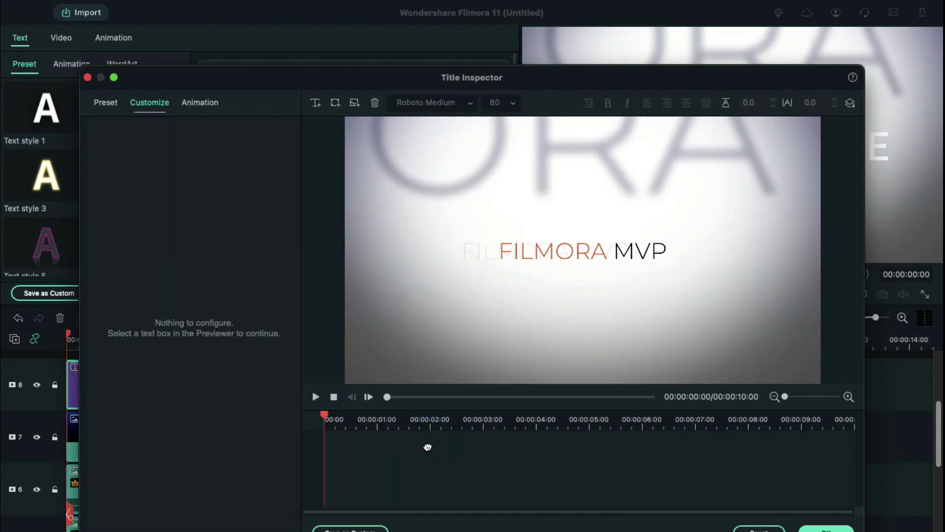
left_click(336, 102)
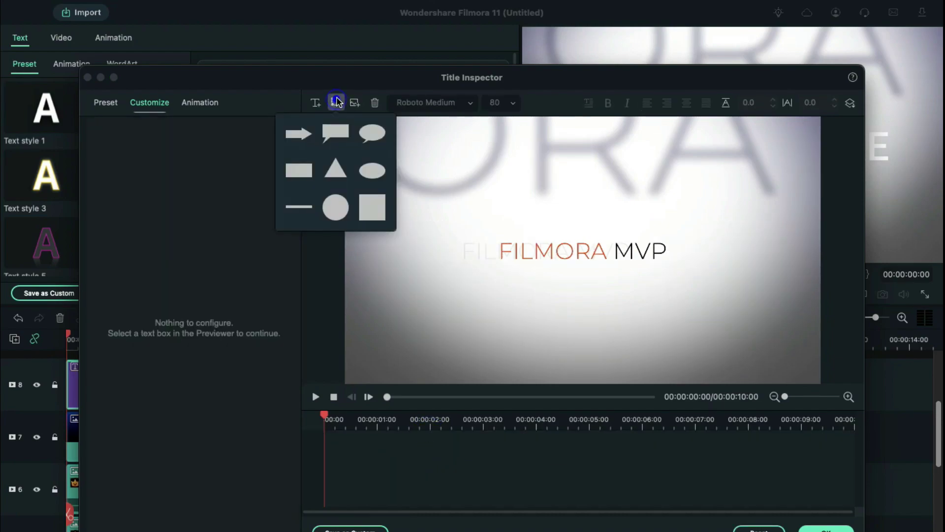
left_click(305, 202)
left_click_drag(637, 252, 798, 254)
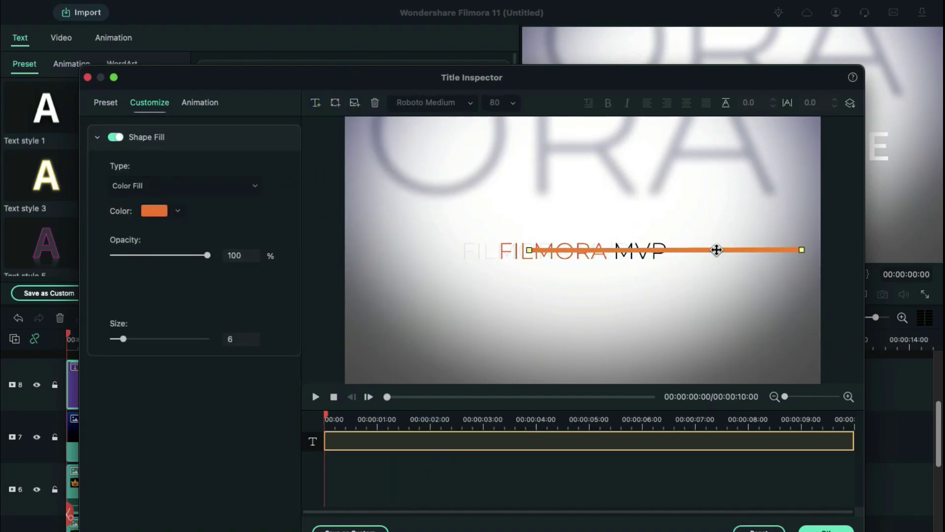
left_click_drag(717, 250, 822, 293)
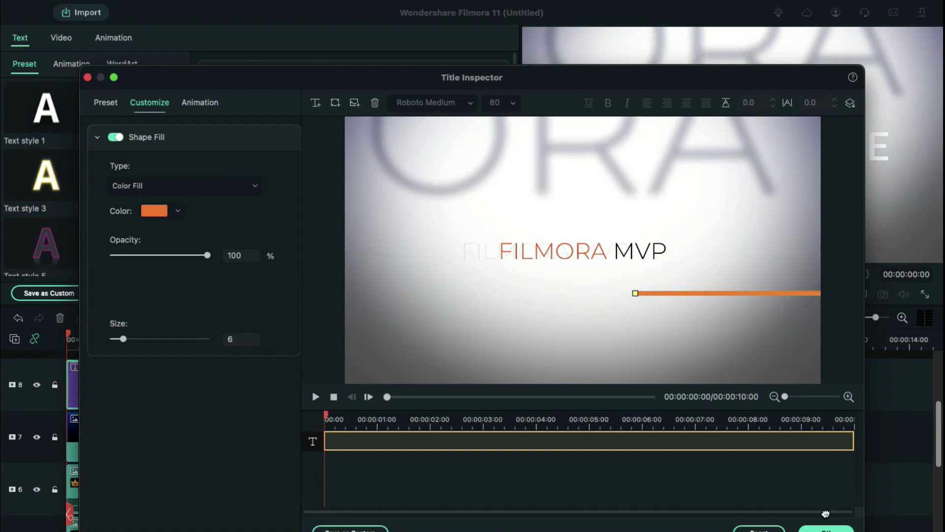
Keep the first line and paste a copy of the Default Title clip onto track 9.
left_click(825, 528)
left_click(220, 386)
scroll(219, 389, "up", 2)
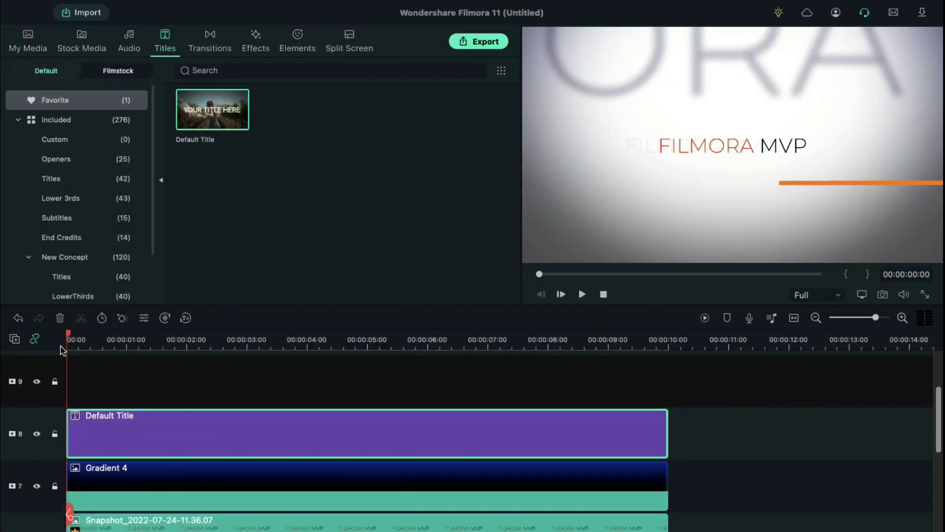
key("super+c")
key("super+v")
In Advanced editing, make the copied line black and move it left, just below FILMORA MVP.
double_click(133, 391)
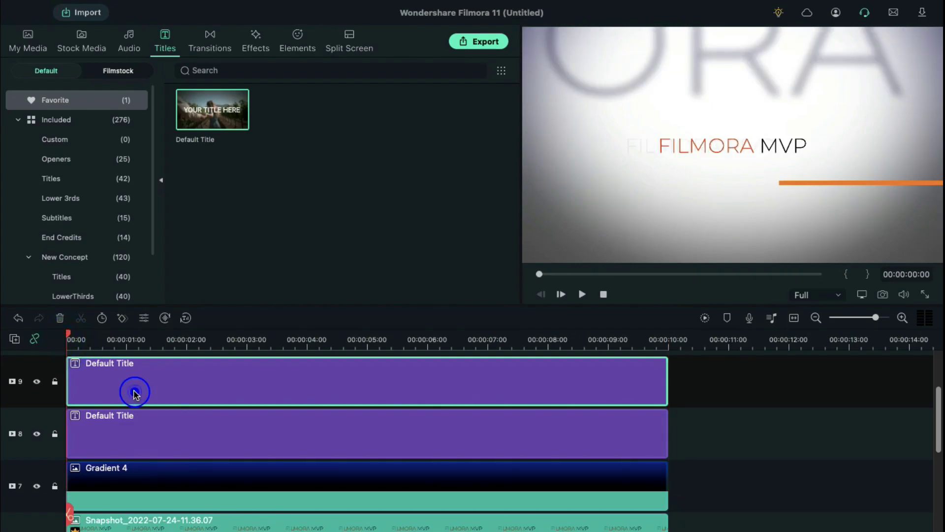
scroll(279, 257, "down", 1)
left_click(413, 293)
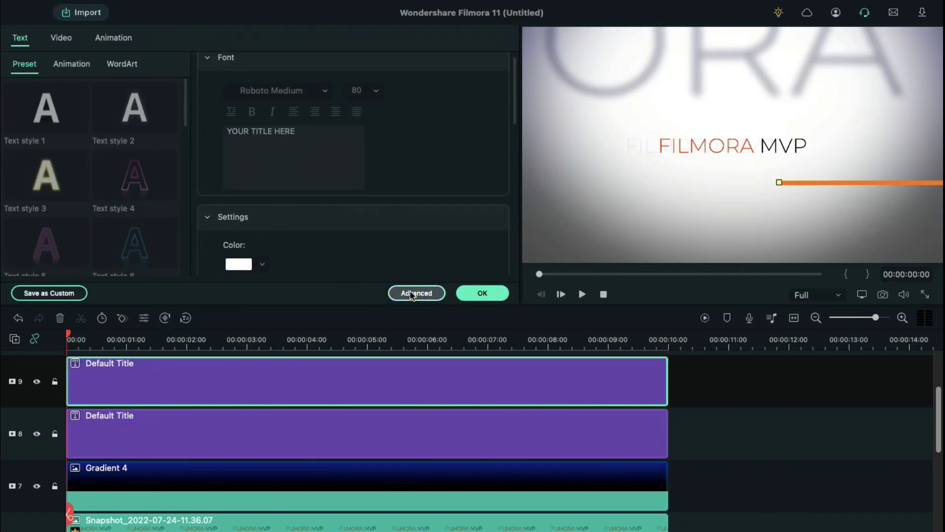
left_click(154, 211)
left_click_drag(148, 412, 275, 412)
left_click(145, 226)
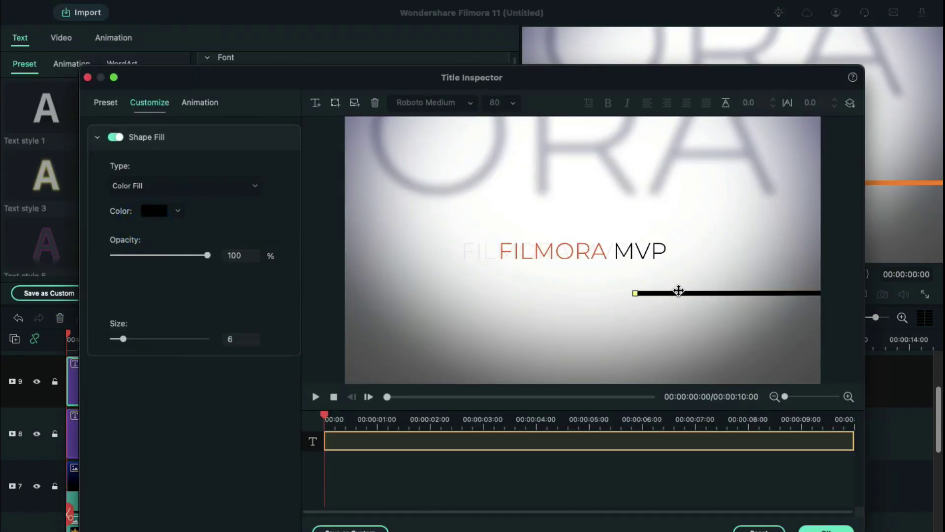
left_click_drag(679, 293, 289, 278)
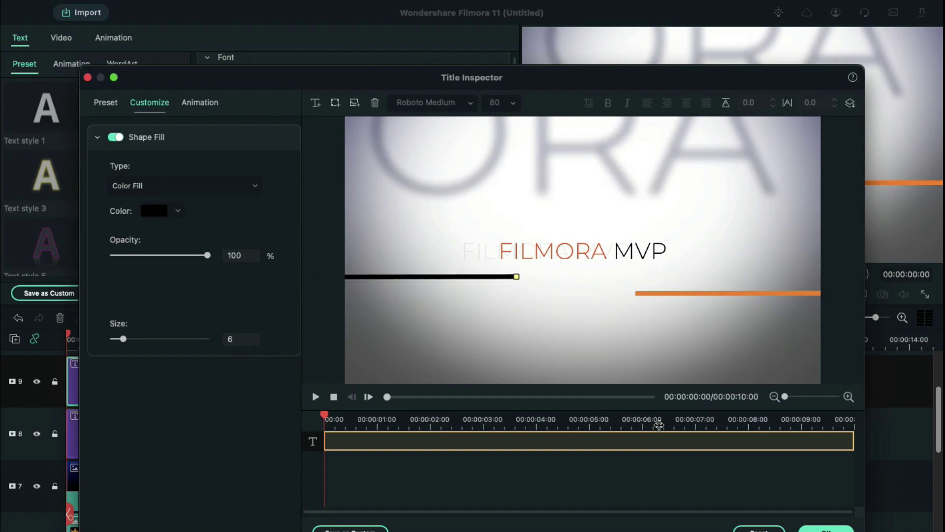
key("Down")
key("Down")
key("Down")
key("Down")
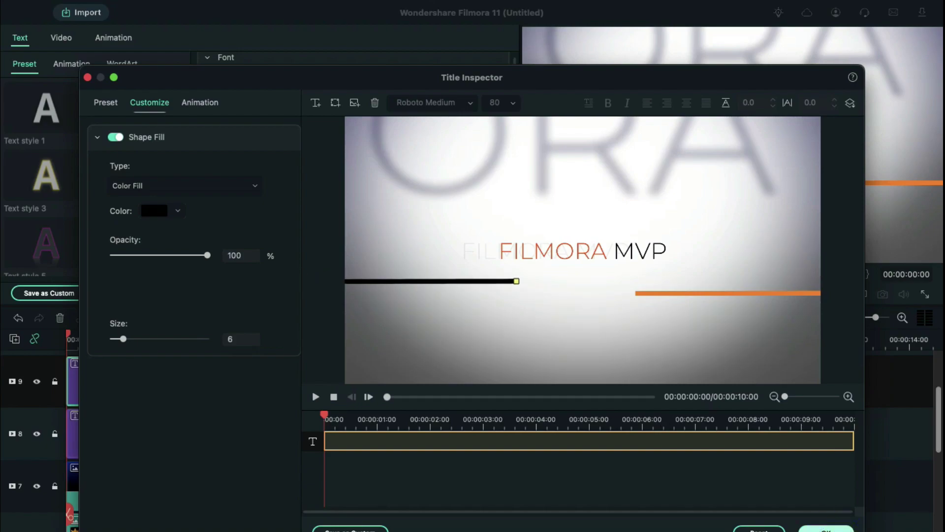
key("Return")
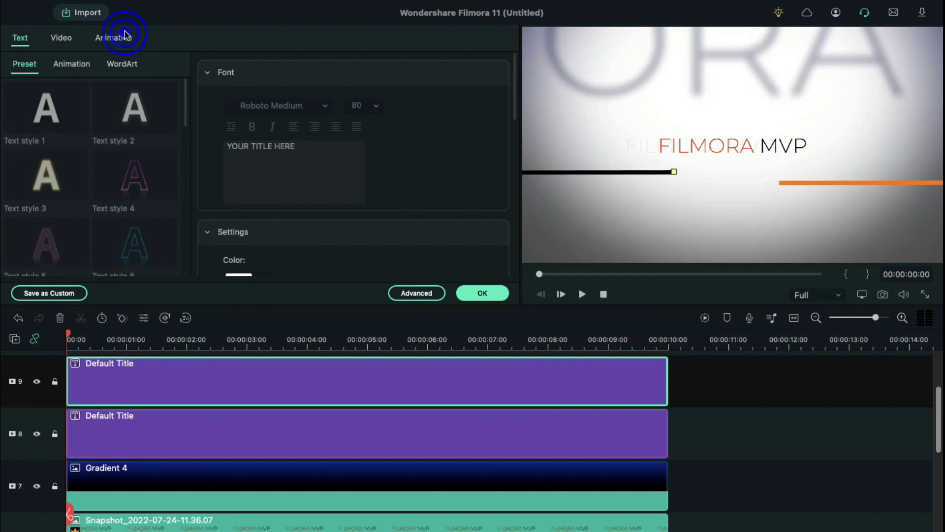
Keyframe the black line's position so it slides right to X 1566 by 10 seconds.
left_click(122, 42)
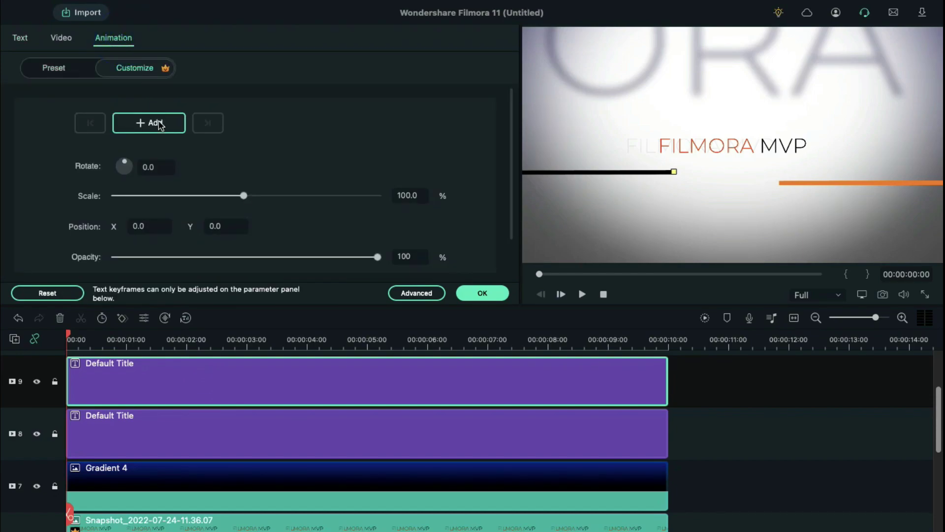
left_click(160, 125)
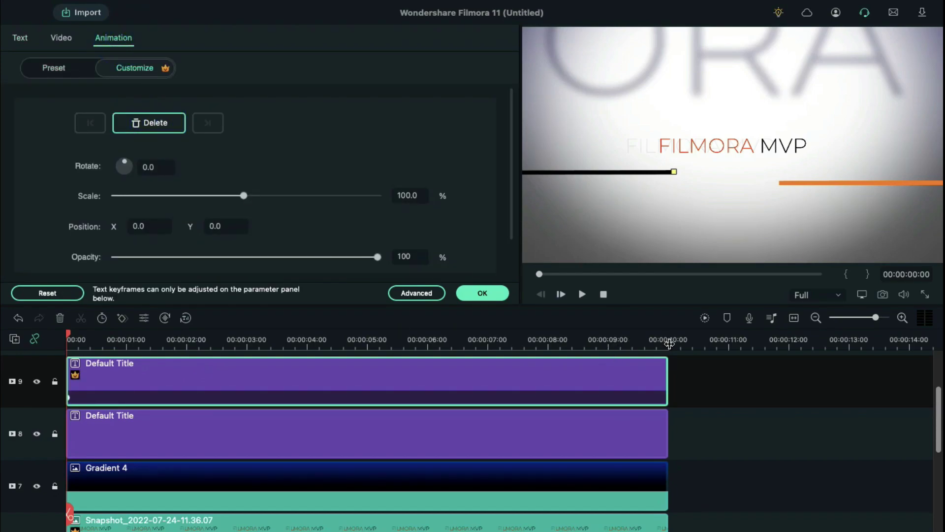
left_click(670, 341)
left_click(132, 225)
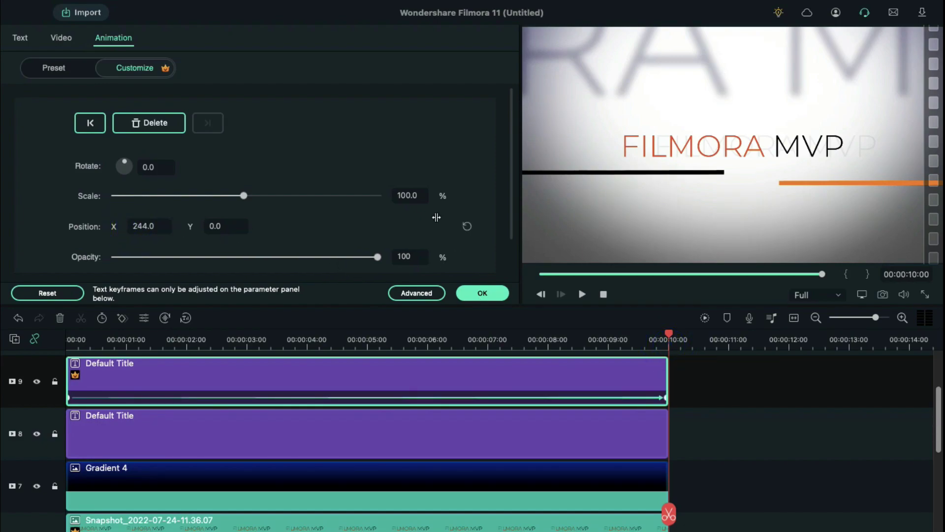
left_click_drag(436, 217, 940, 193)
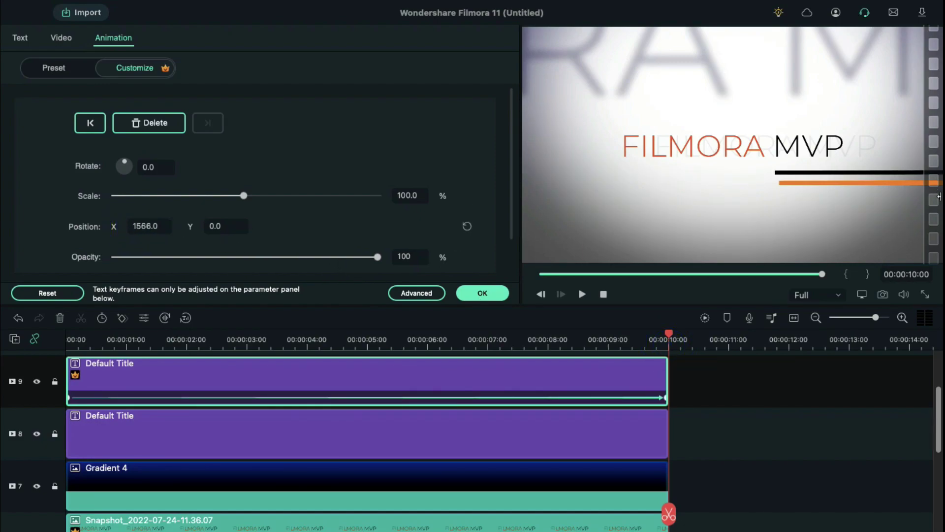
Keyframe the orange-line title on track 8 to slide left to X -1327 by 10 seconds.
left_click(67, 341)
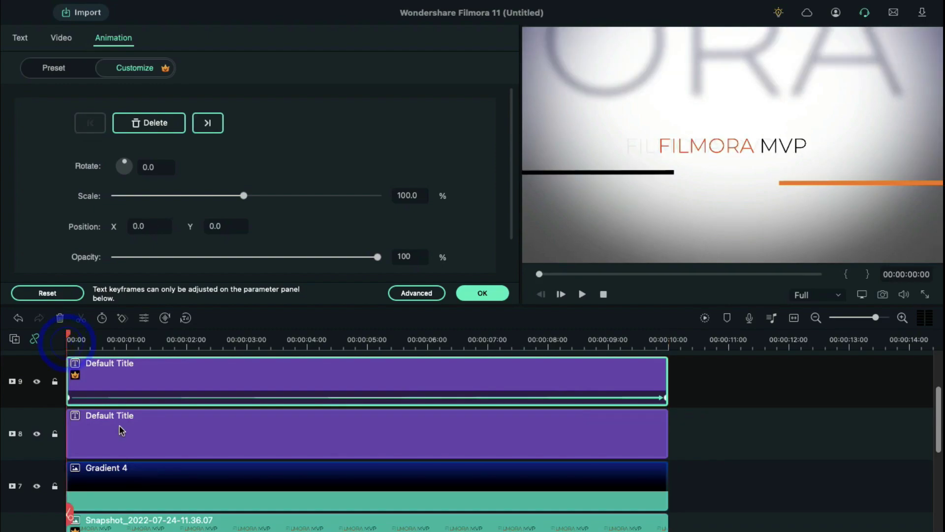
left_click(122, 430)
left_click(157, 131)
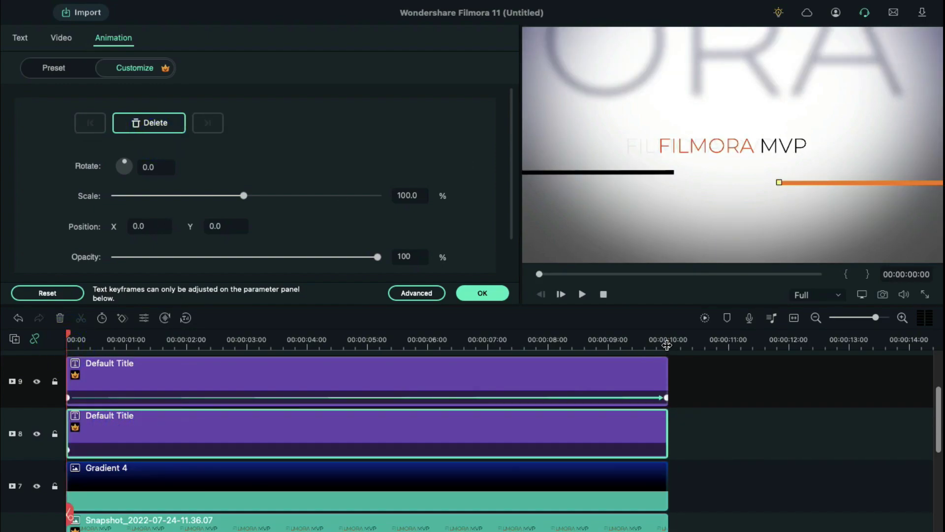
left_click(667, 345)
left_click(668, 337)
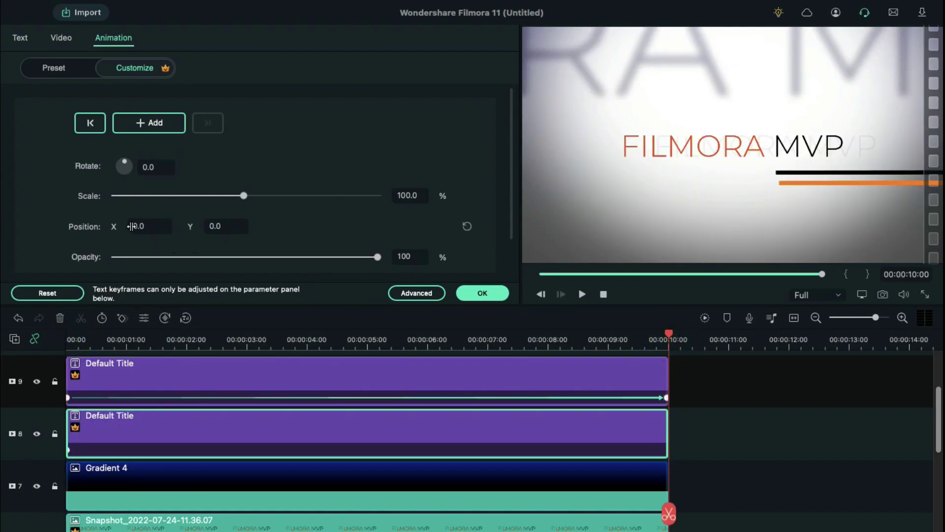
left_click_drag(130, 226, 2, 273)
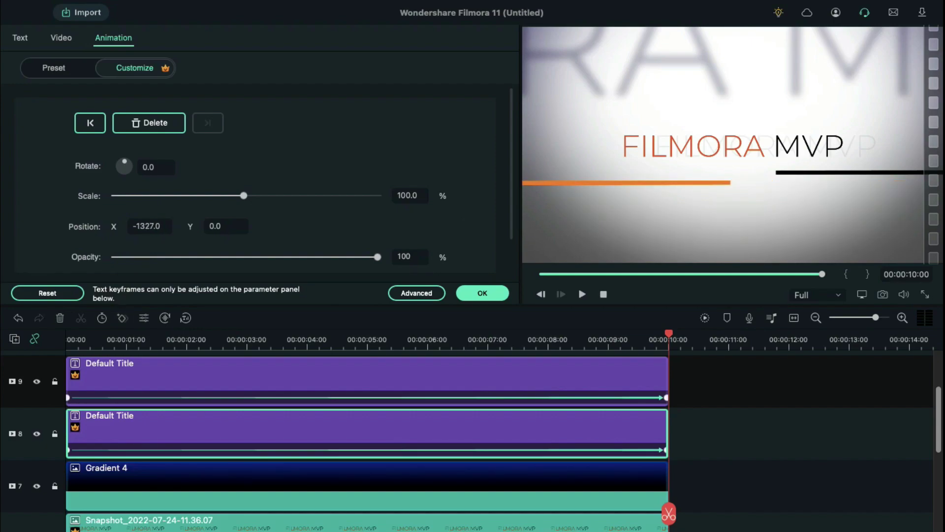
Put a Luma Sharp effect on track 10, extend it to 10:00, and lower its intensity to 50.
scroll(579, 443, "up", 2)
left_click(495, 294)
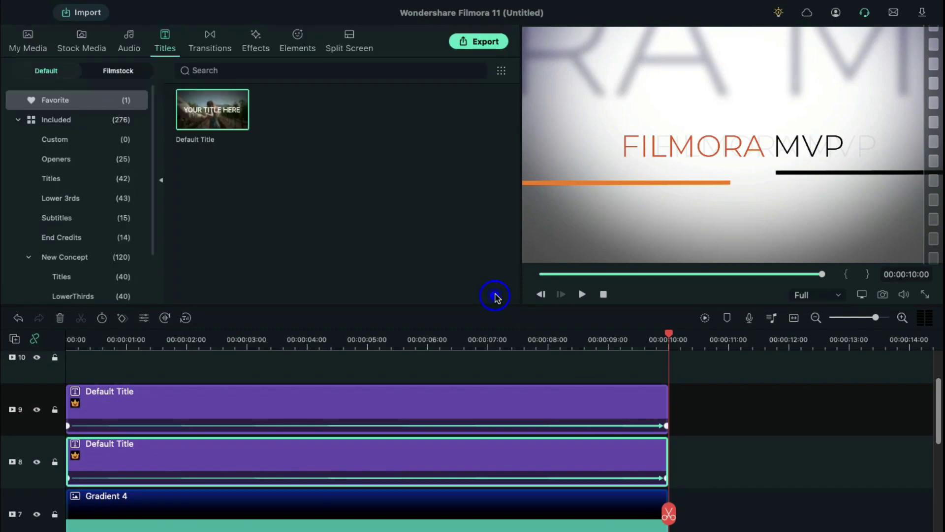
scroll(432, 405, "up", 1)
left_click(255, 50)
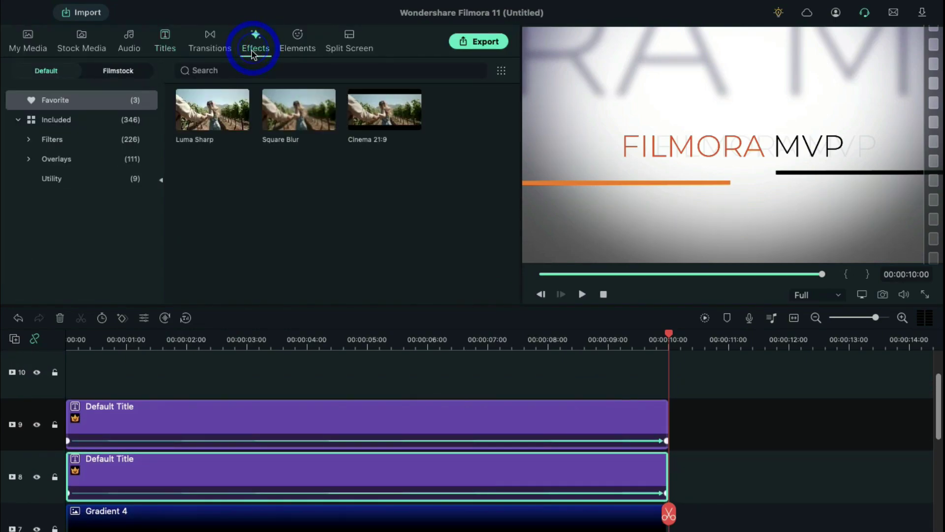
left_click_drag(199, 129, 74, 390)
left_click_drag(362, 390, 668, 390)
double_click(363, 391)
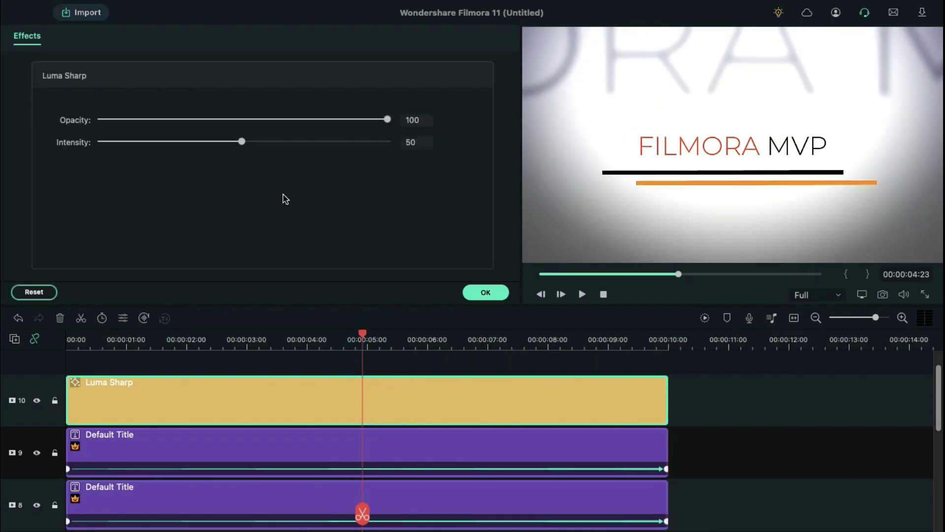
left_click_drag(239, 142, 151, 143)
Render the timeline preview and play the FILMORA MVP intro from the start.
left_click(475, 294)
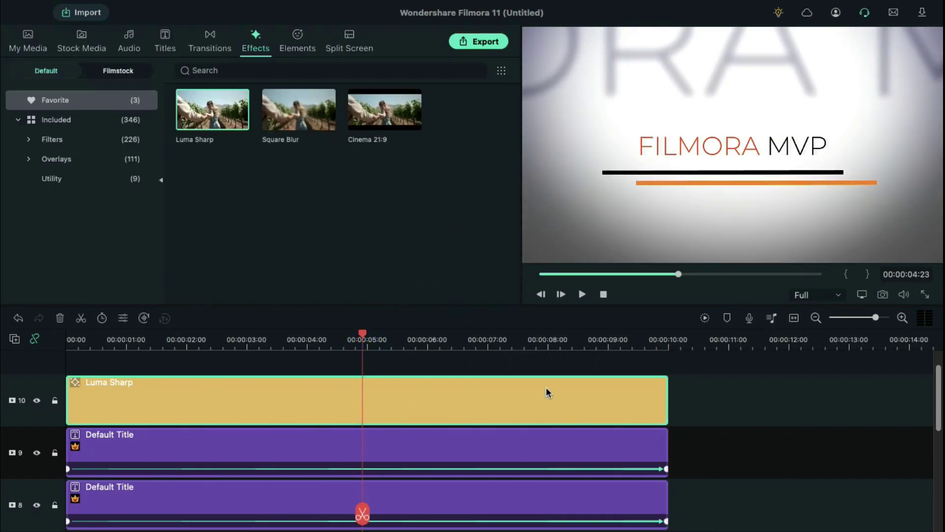
left_click(705, 318)
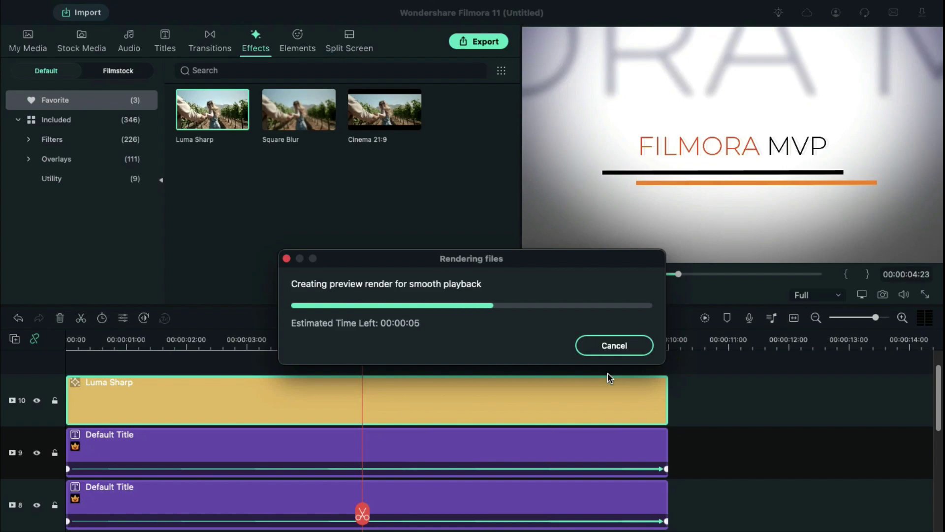
left_click(585, 294)
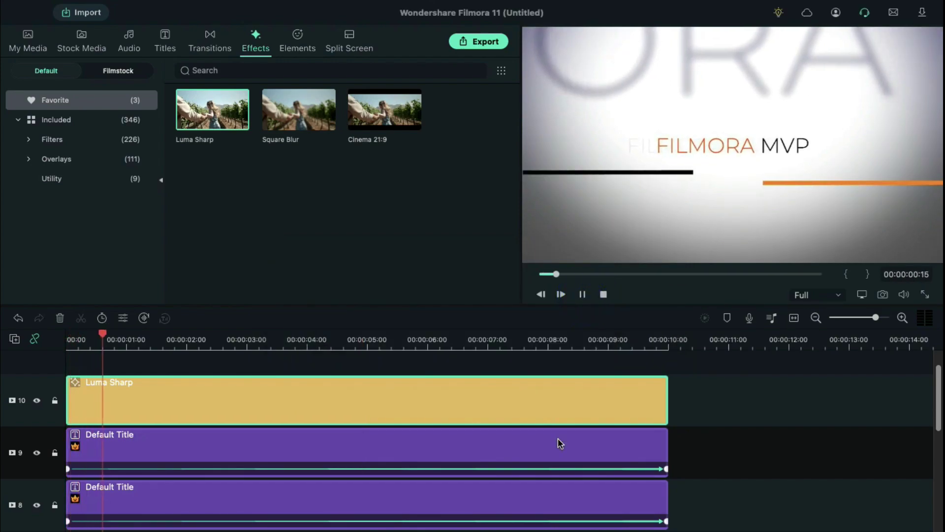